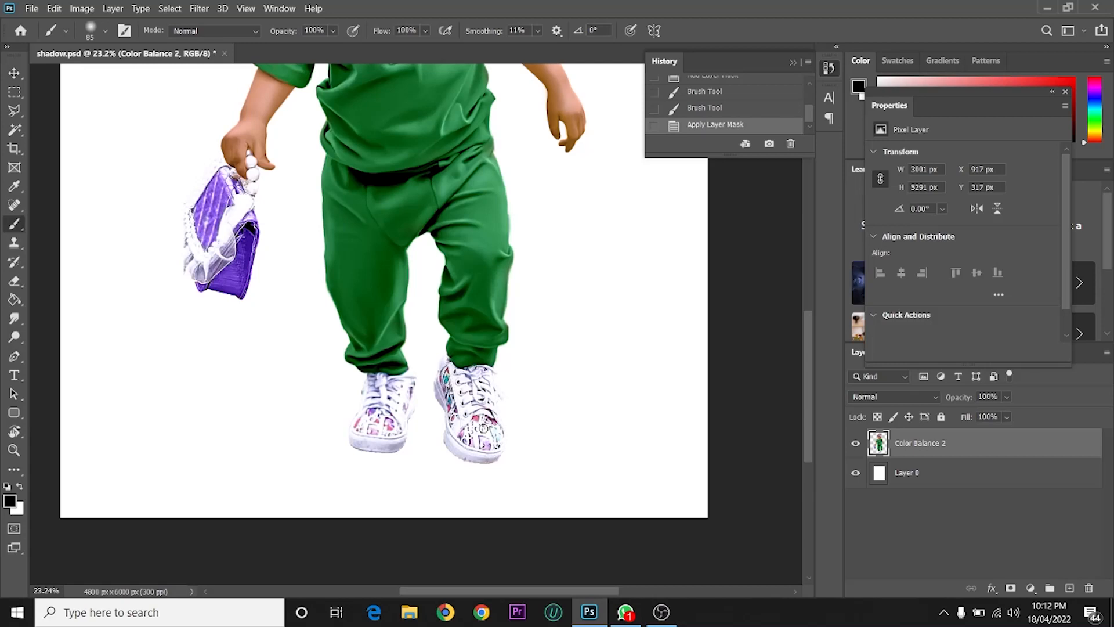
# - Add a new layer below the child's cutout and brush soft black contact shadows around both shoes
pyautogui.click(1066, 590)
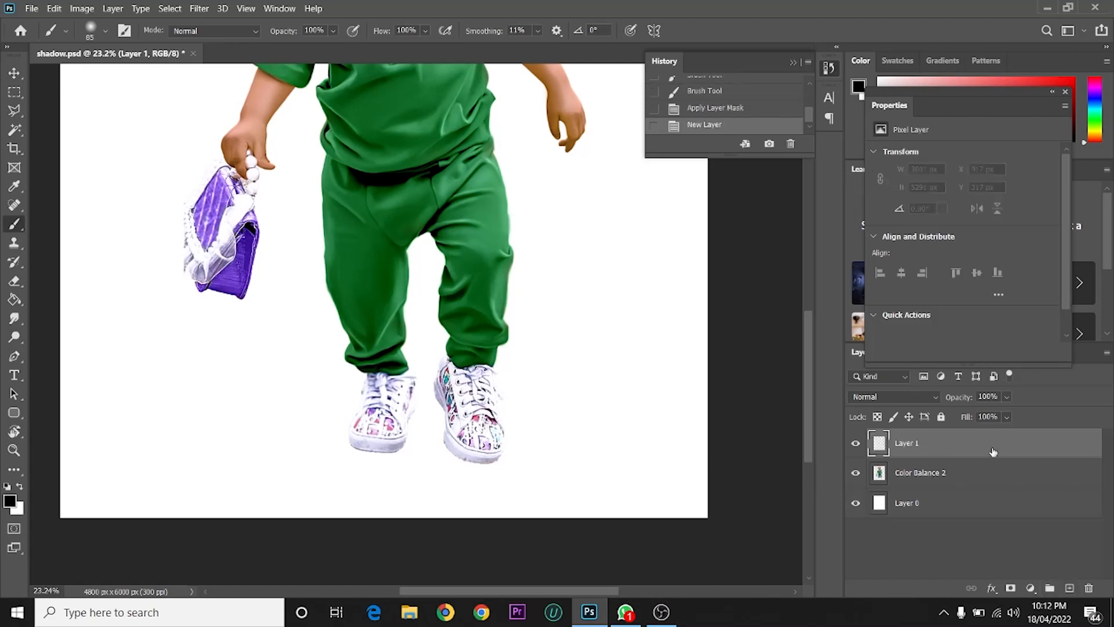
pyautogui.moveTo(994, 453); pyautogui.dragTo(994, 490)
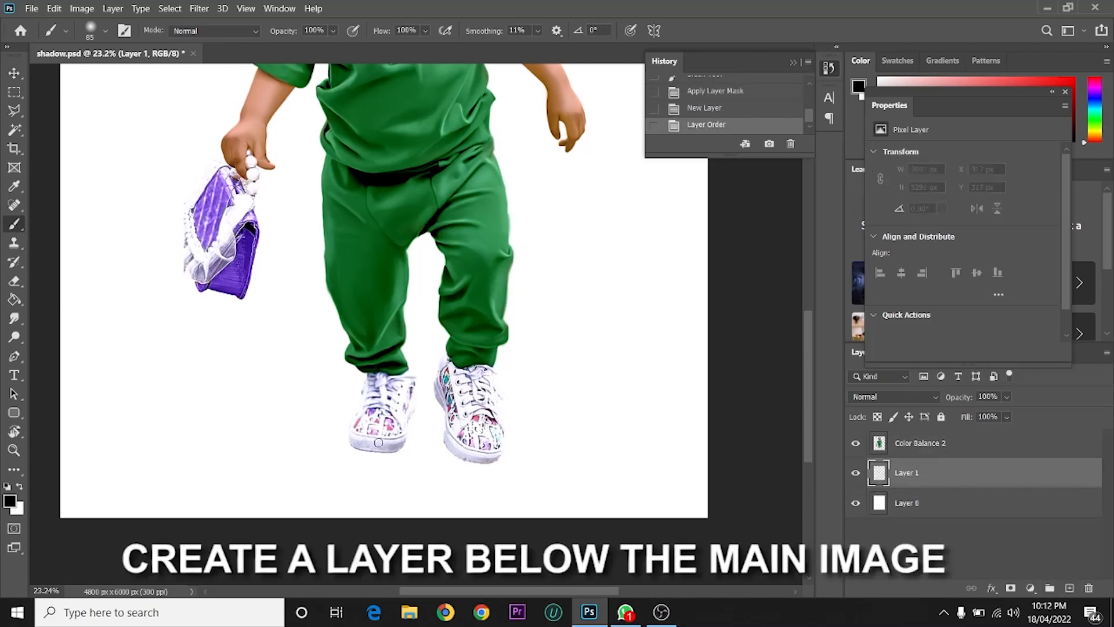
pyautogui.moveTo(372, 430); pyautogui.dragTo(392, 431)
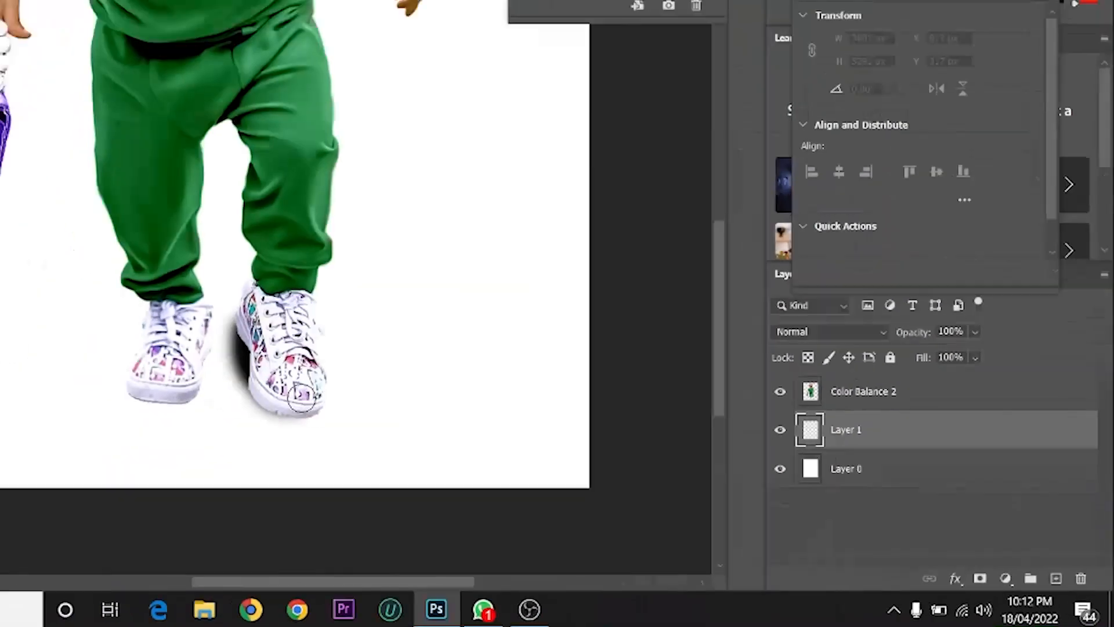
pyautogui.moveTo(302, 397); pyautogui.dragTo(253, 366)
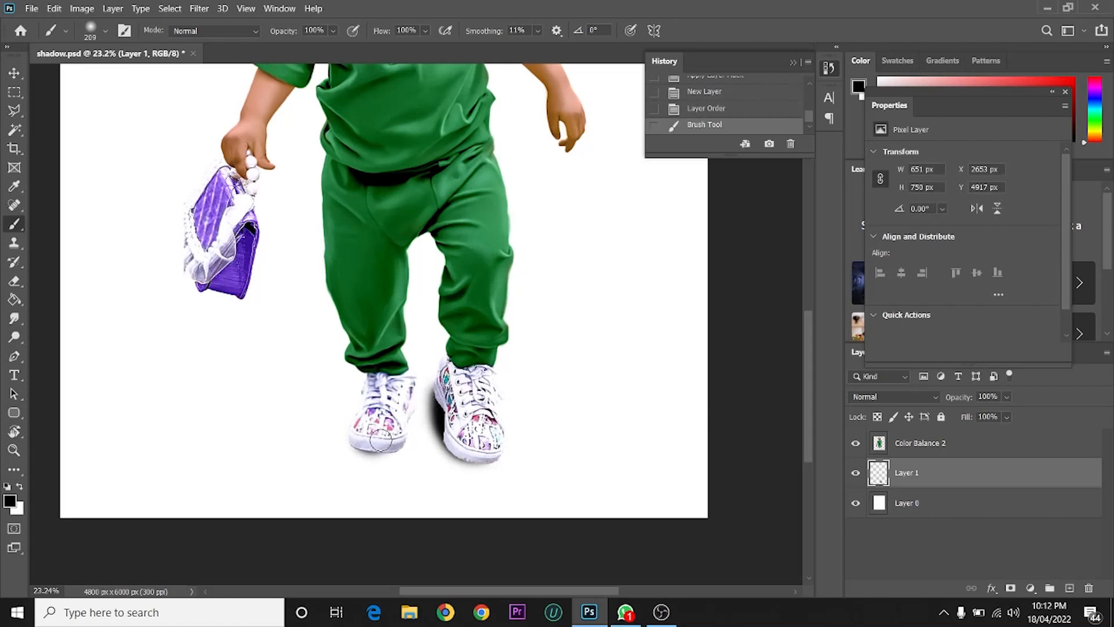
pyautogui.moveTo(388, 440)
pyautogui.mouseDown()
pyautogui.moveTo(379, 439)
pyautogui.moveTo(398, 422)
pyautogui.moveTo(402, 388)
pyautogui.mouseUp()
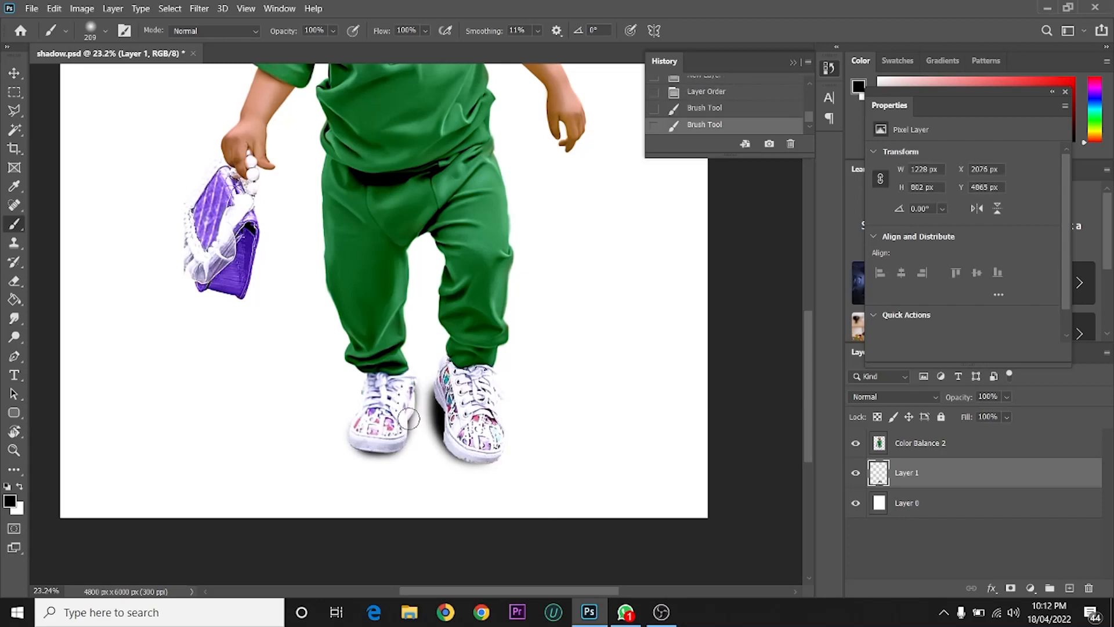
pyautogui.moveTo(381, 436)
pyautogui.mouseDown()
pyautogui.moveTo(360, 448)
pyautogui.moveTo(401, 440)
pyautogui.moveTo(407, 378)
pyautogui.mouseUp()
pyautogui.hotkey('ctrl', '0')
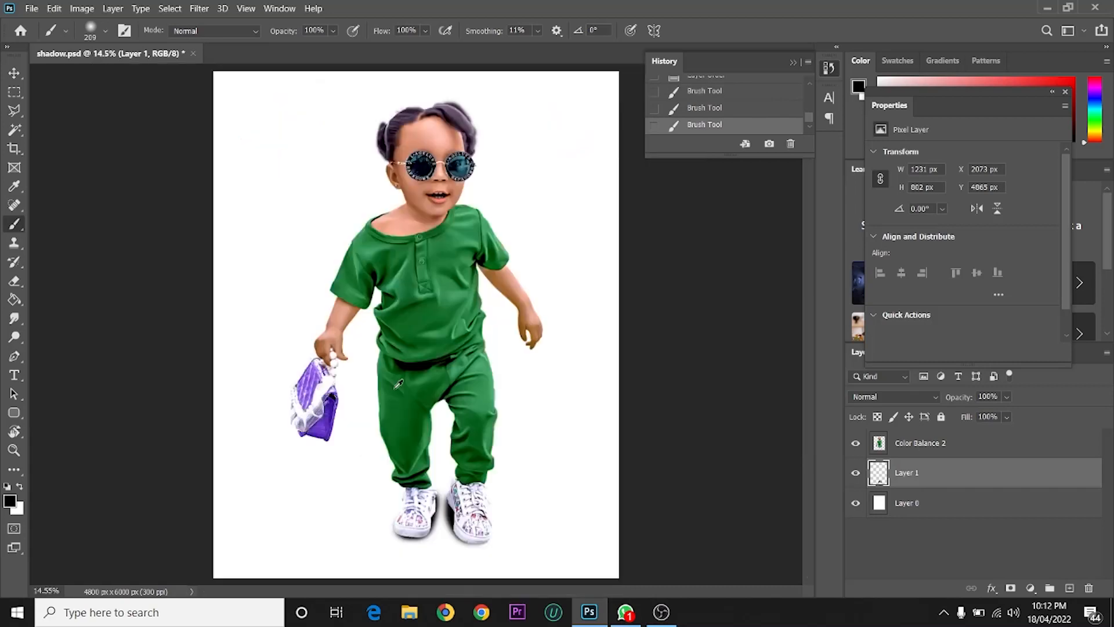
# - Duplicate the Color Balance 2 layer and narrow the upper end of the copy with a Perspective transform
pyautogui.click(969, 448)
pyautogui.moveTo(974, 448); pyautogui.dragTo(1070, 588)
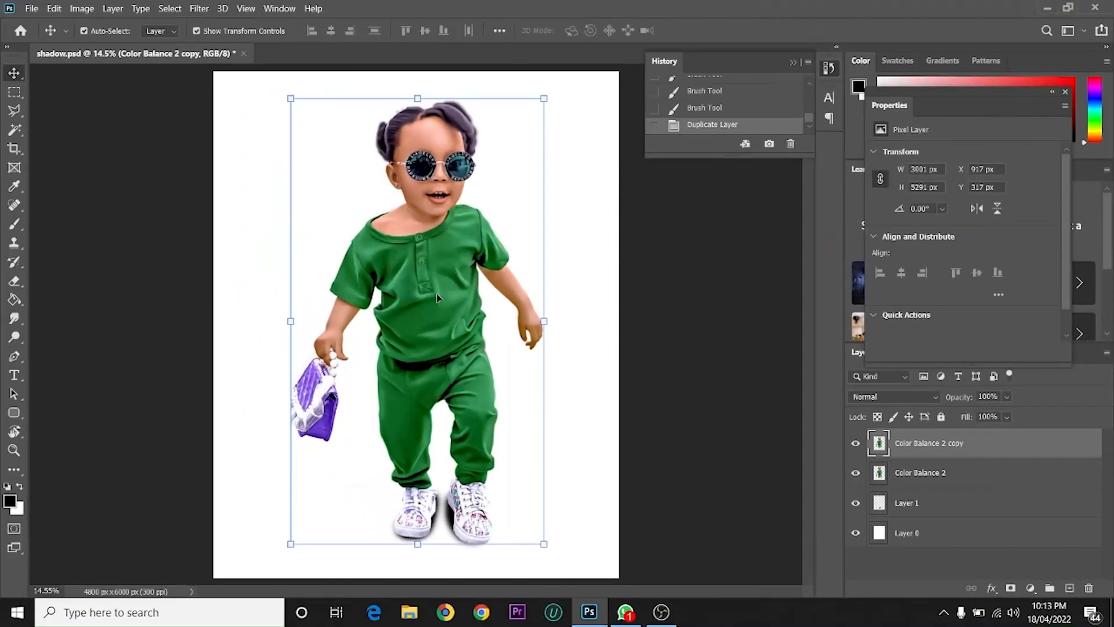
pyautogui.rightClick(437, 297)
pyautogui.press('Escape')
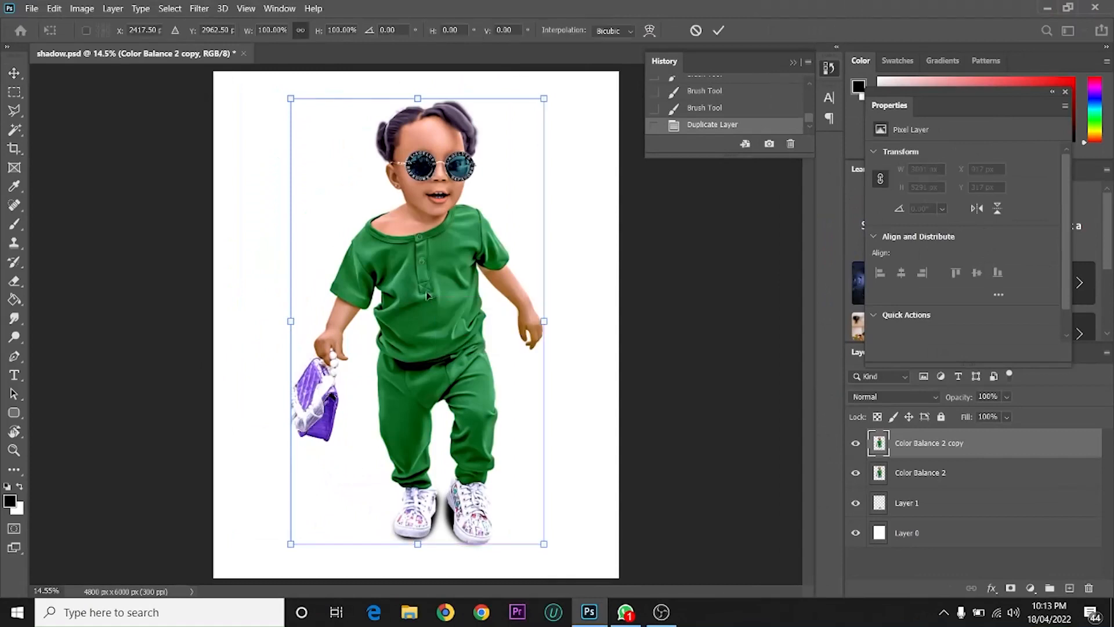
pyautogui.hotkey('ctrl', 't')
pyautogui.rightClick(428, 295)
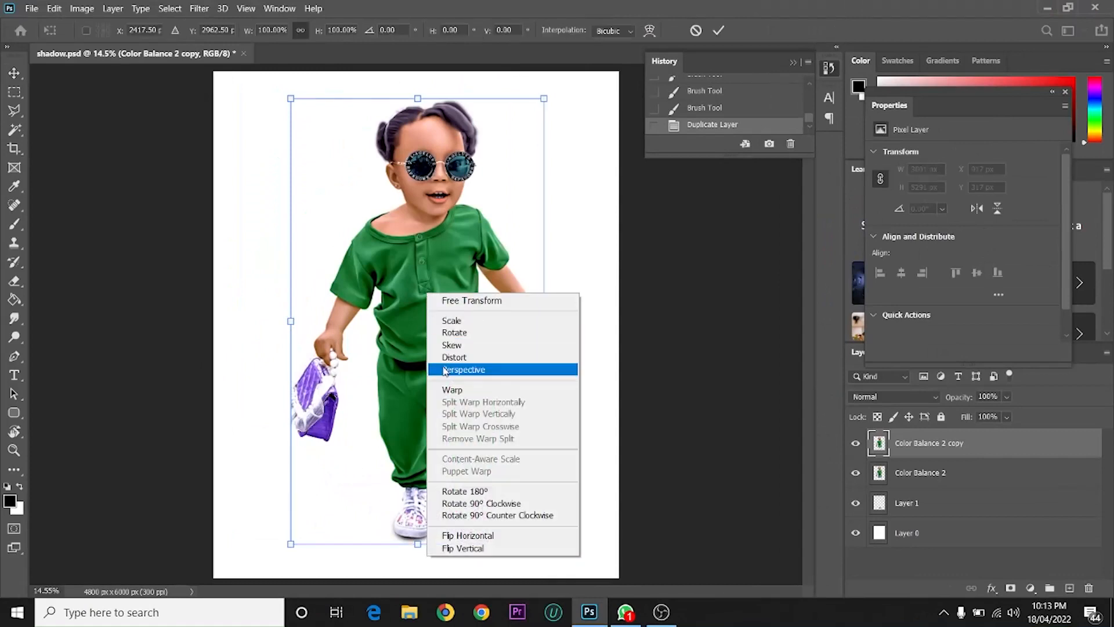
pyautogui.click(445, 371)
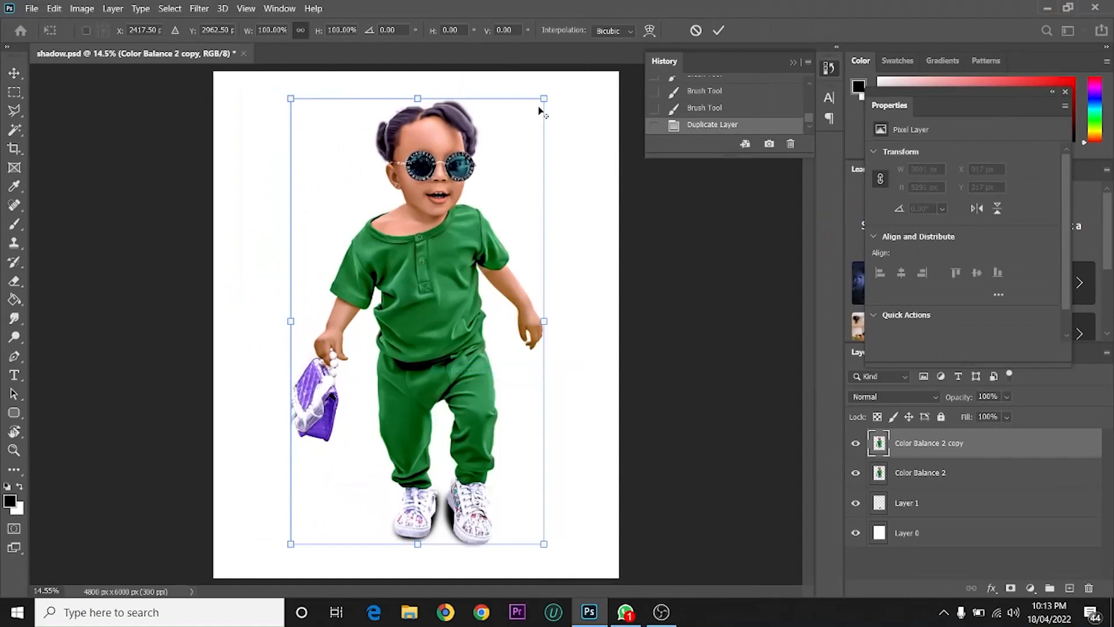
pyautogui.moveTo(544, 99); pyautogui.dragTo(510, 128)
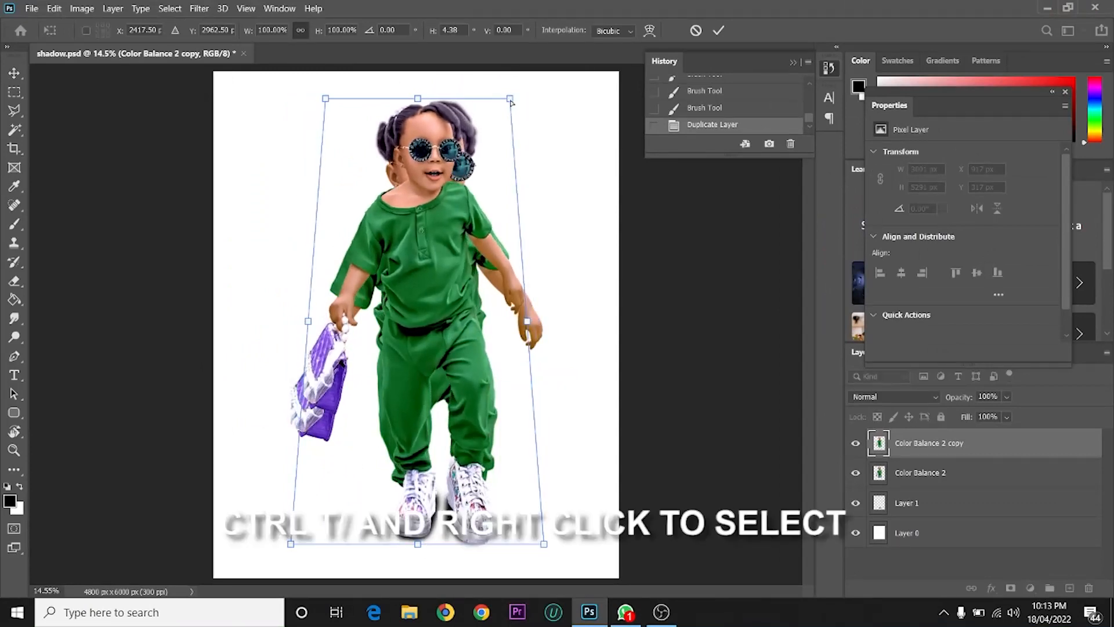
# - Scale the copy down from its upper edge to about 81% width and 74% height with Free Transform
pyautogui.rightClick(457, 136)
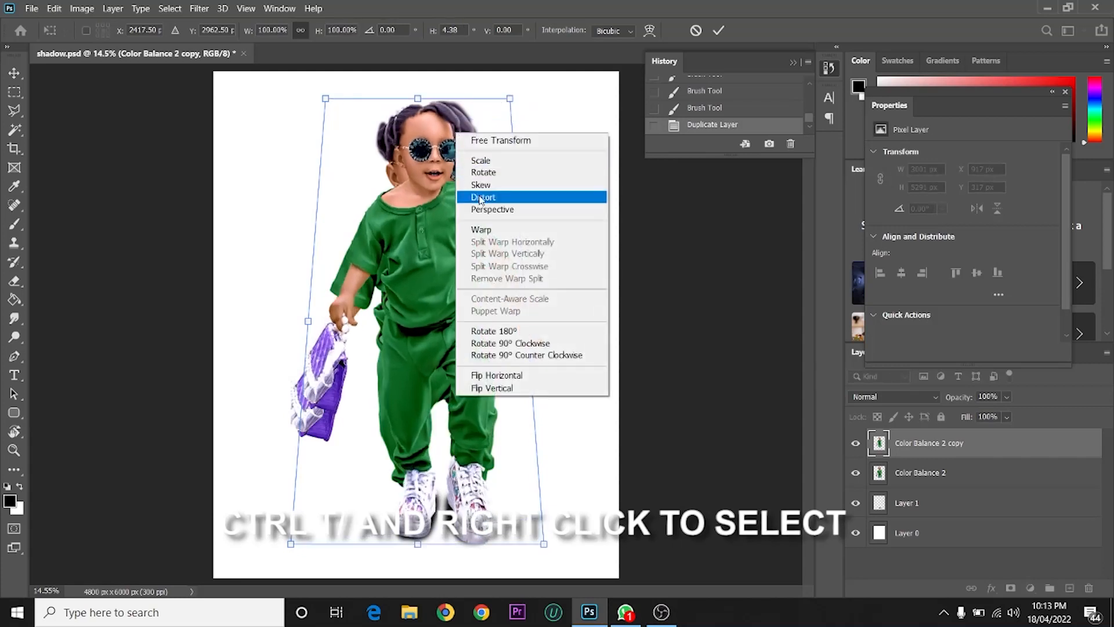
pyautogui.click(487, 140)
pyautogui.moveTo(417, 99); pyautogui.dragTo(417, 212)
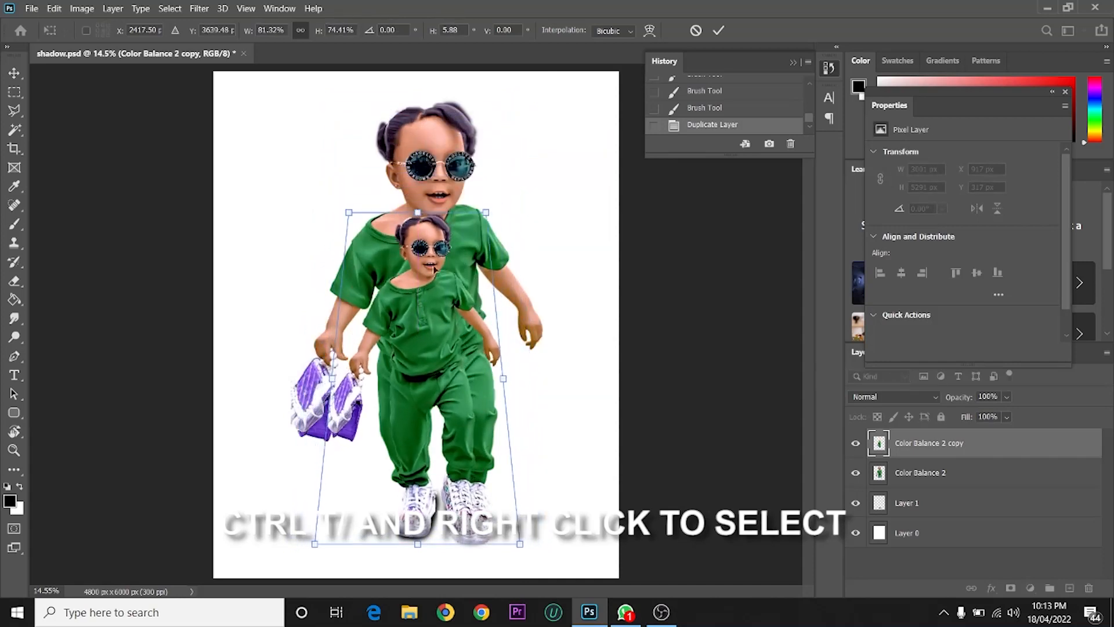
pyautogui.moveTo(512, 323); pyautogui.dragTo(495, 300)
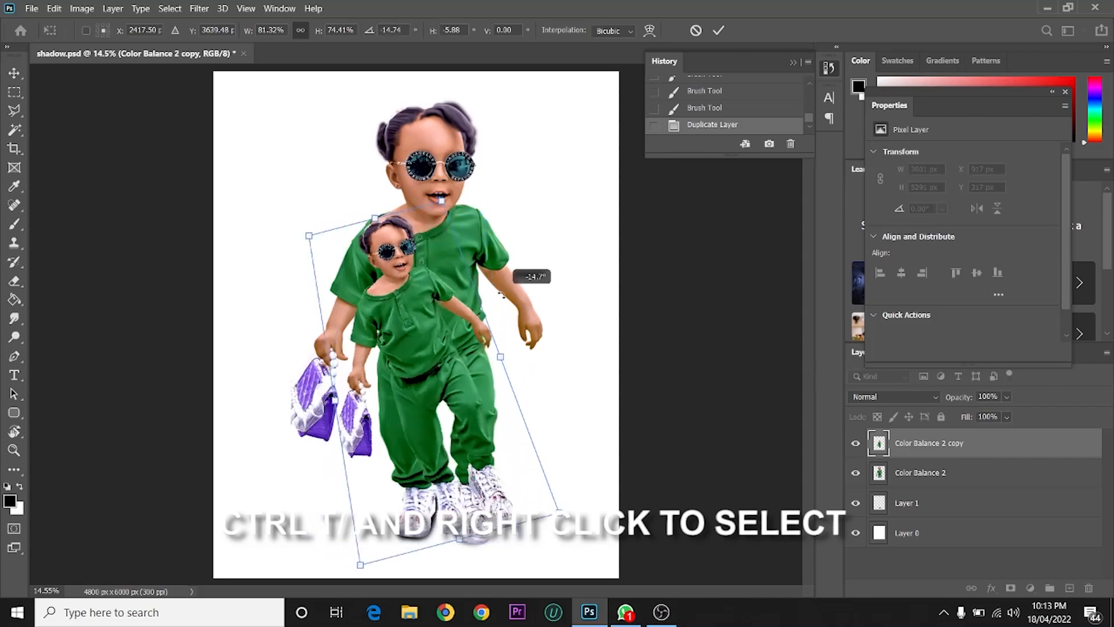
pyautogui.moveTo(407, 340); pyautogui.dragTo(379, 352)
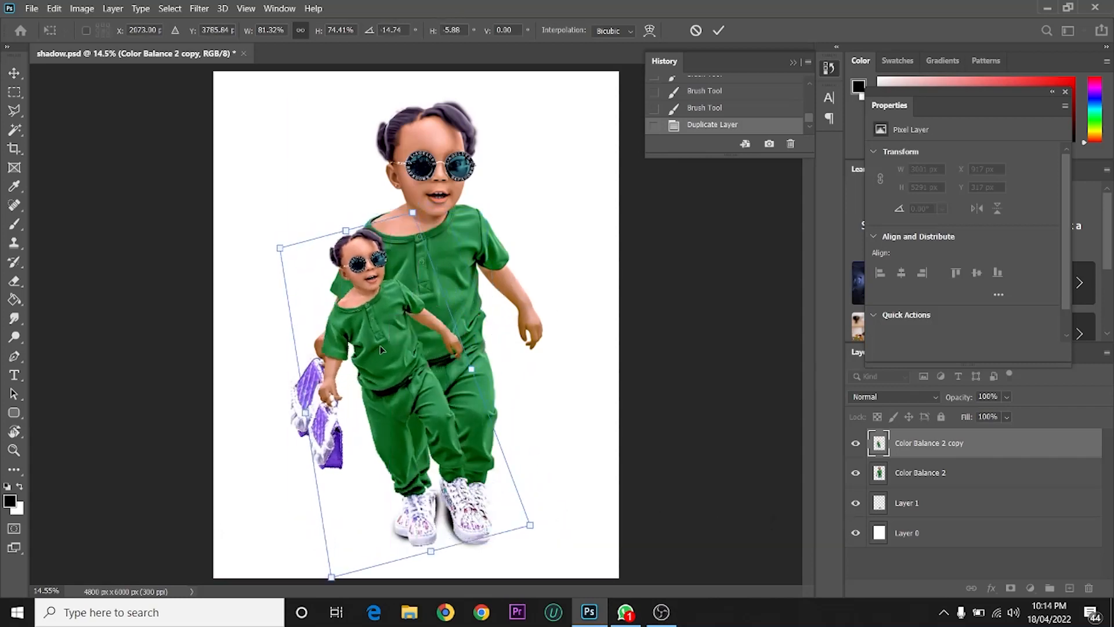
pyautogui.moveTo(410, 459); pyautogui.dragTo(408, 448)
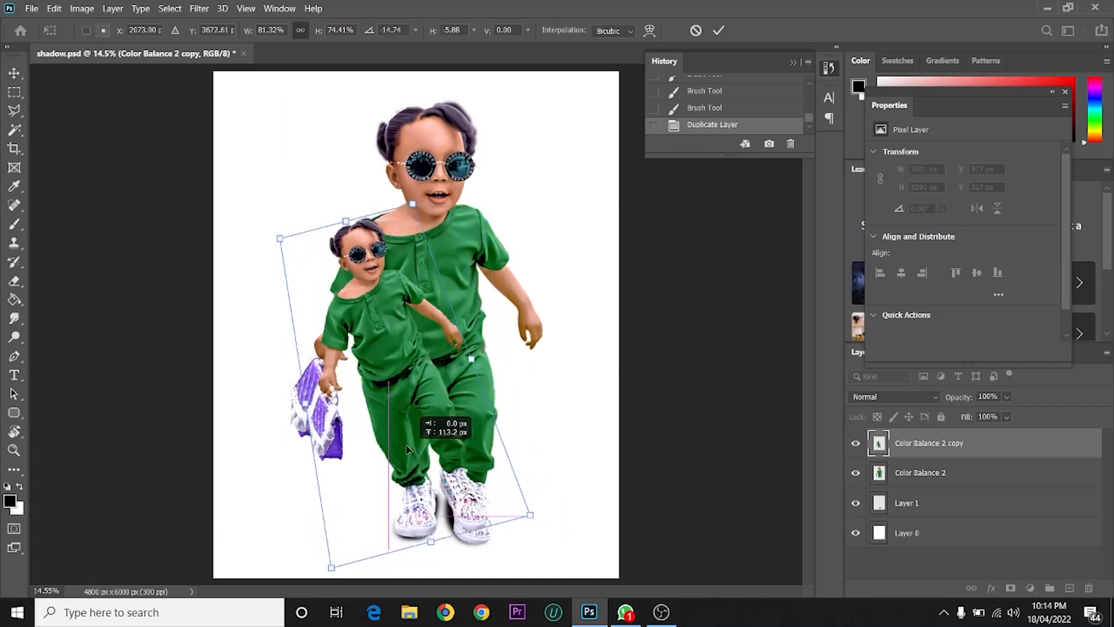
pyautogui.moveTo(546, 453); pyautogui.dragTo(544, 462)
pyautogui.moveTo(460, 448); pyautogui.dragTo(477, 448)
pyautogui.hotkey('ctrl', 'z')
pyautogui.hotkey('ctrl', 'z')
pyautogui.hotkey('ctrl', 'z')
pyautogui.hotkey('ctrl', 'z')
pyautogui.hotkey('ctrl', 'z')
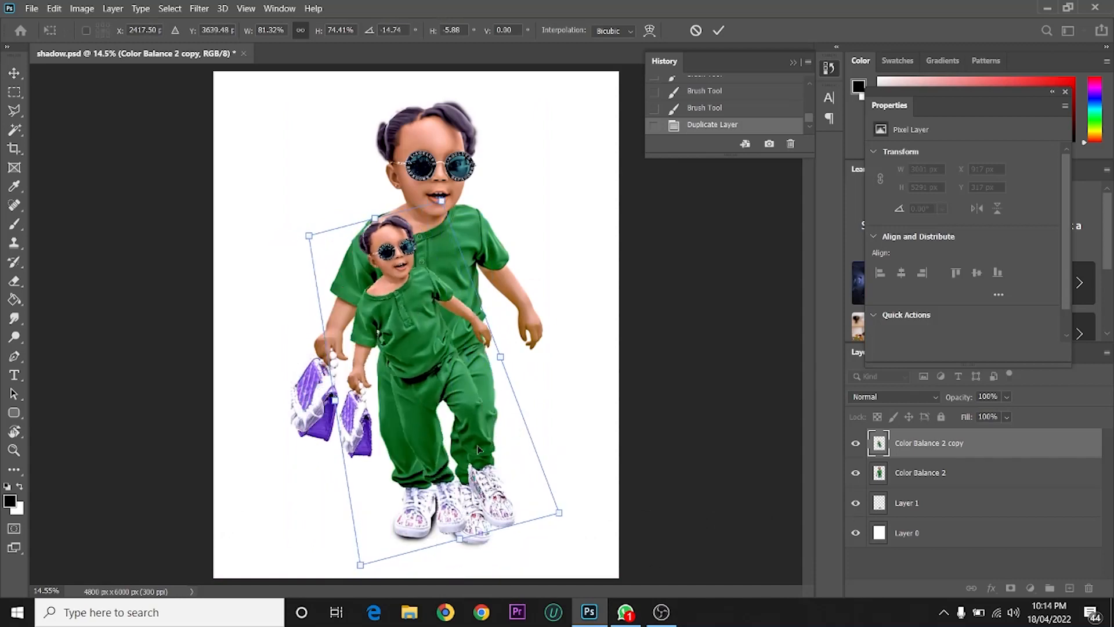
# - Scale the copy further down to about 72% width and 68% height, slightly distorting its upper edge
pyautogui.rightClick(427, 328)
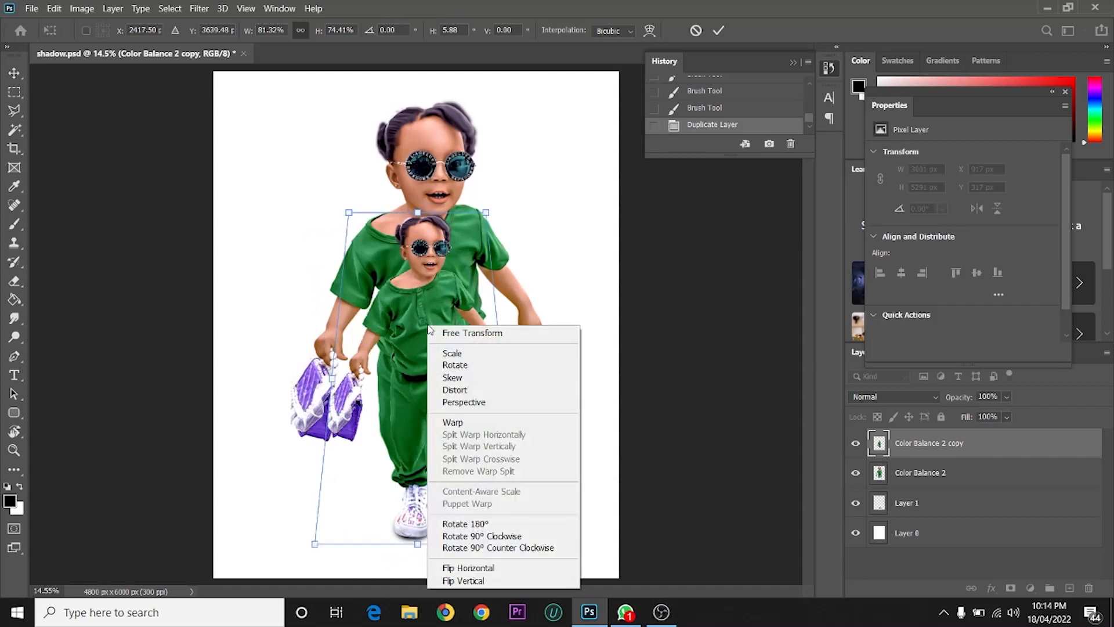
pyautogui.click(461, 359)
pyautogui.moveTo(346, 211); pyautogui.dragTo(404, 214)
pyautogui.rightClick(418, 312)
pyautogui.click(441, 393)
pyautogui.moveTo(363, 239); pyautogui.dragTo(307, 280)
pyautogui.hotkey('ctrl', 'z')
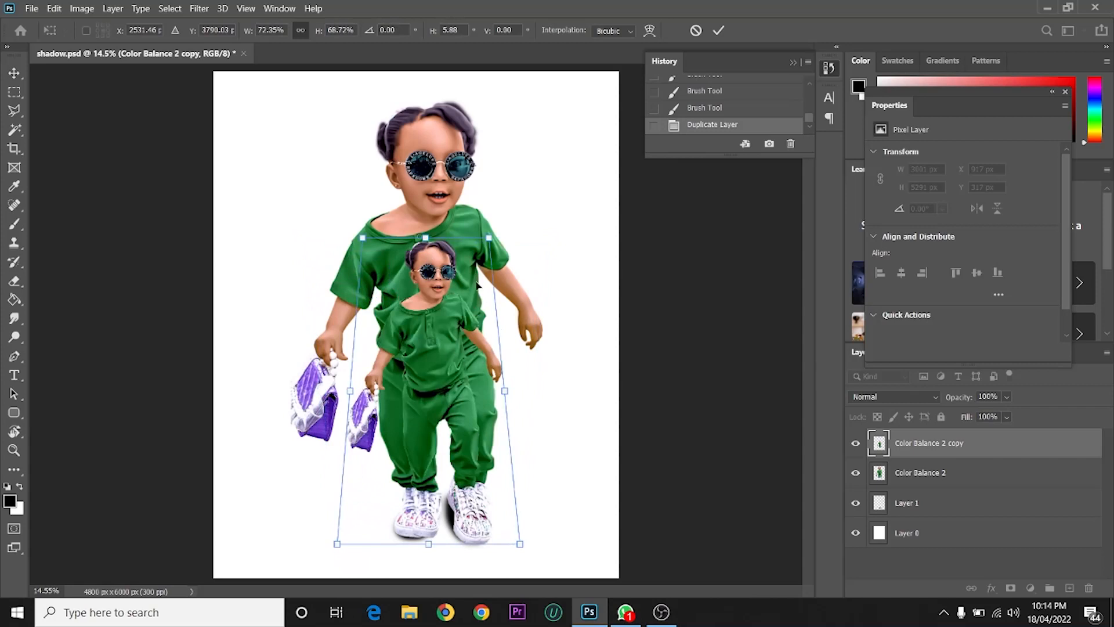
pyautogui.moveTo(486, 243); pyautogui.dragTo(500, 231)
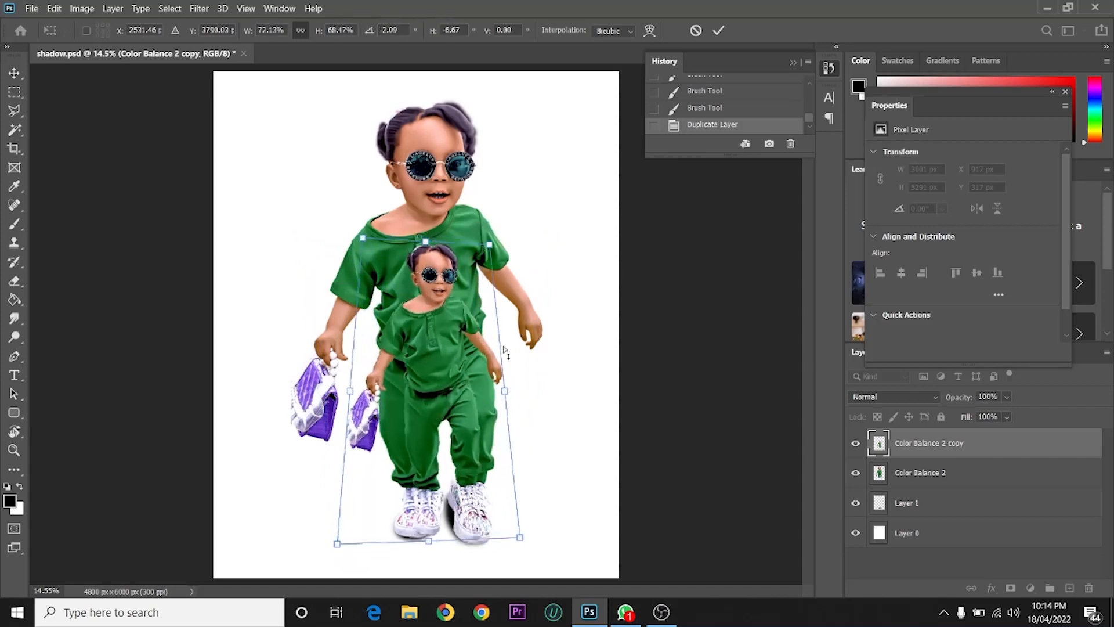
# - Rotate the copy about 23.5° counter-clockwise, shift it toward the bag side, and pull its upper outer corner down toward the legs
pyautogui.rightClick(448, 341)
pyautogui.click(525, 83)
pyautogui.moveTo(512, 358); pyautogui.dragTo(494, 330)
pyautogui.moveTo(452, 410); pyautogui.dragTo(398, 420)
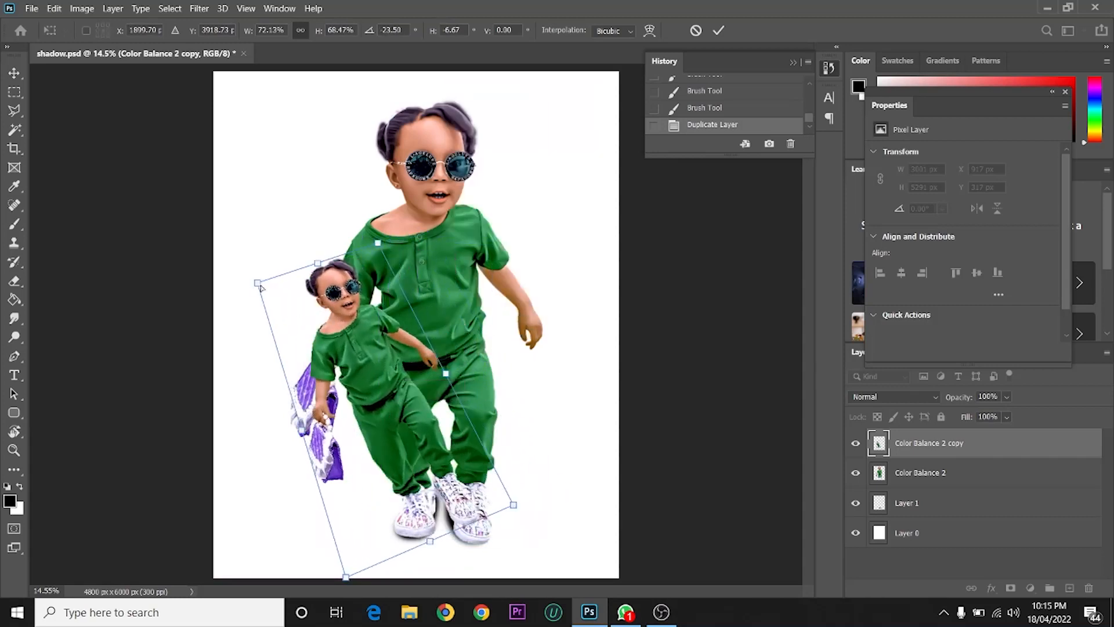
pyautogui.moveTo(257, 284); pyautogui.dragTo(380, 346)
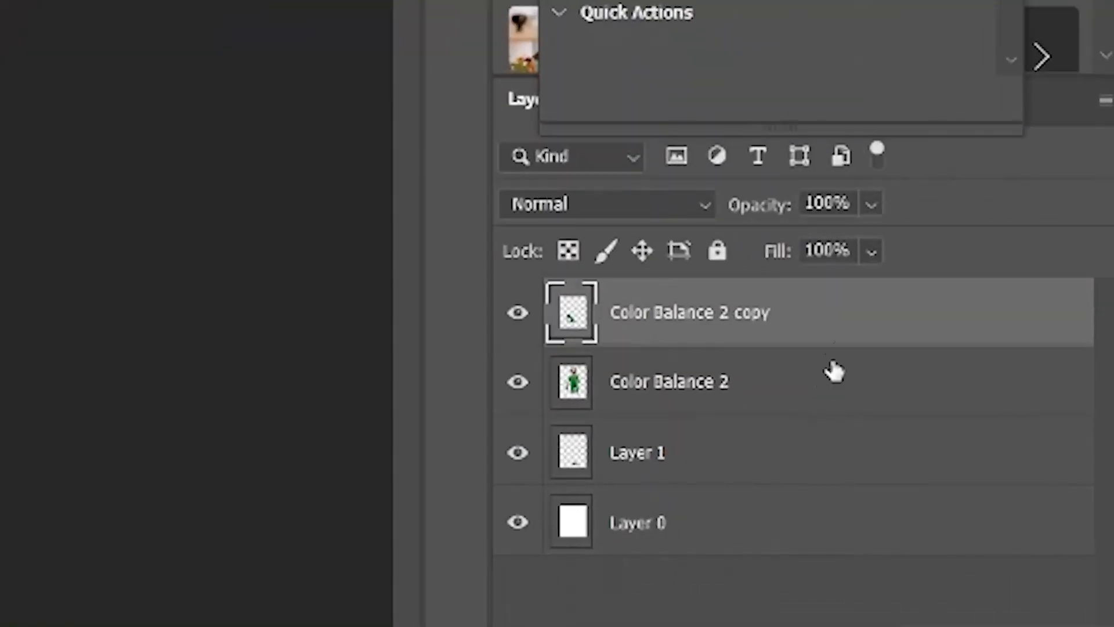
# - Place the copy beneath the Color Balance 2 layer and distort it into a longer figure slanting from the shoes past the handbag
pyautogui.moveTo(833, 317); pyautogui.dragTo(813, 410)
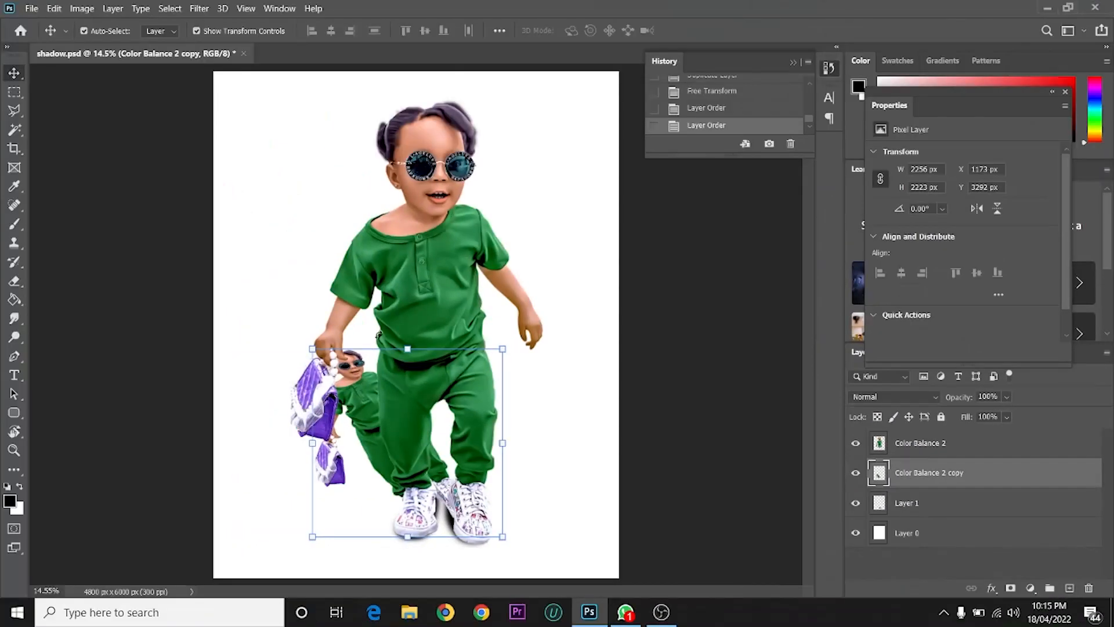
pyautogui.moveTo(178, 282); pyautogui.dragTo(145, 279)
pyautogui.moveTo(350, 335); pyautogui.dragTo(353, 339)
pyautogui.moveTo(346, 406); pyautogui.dragTo(370, 463)
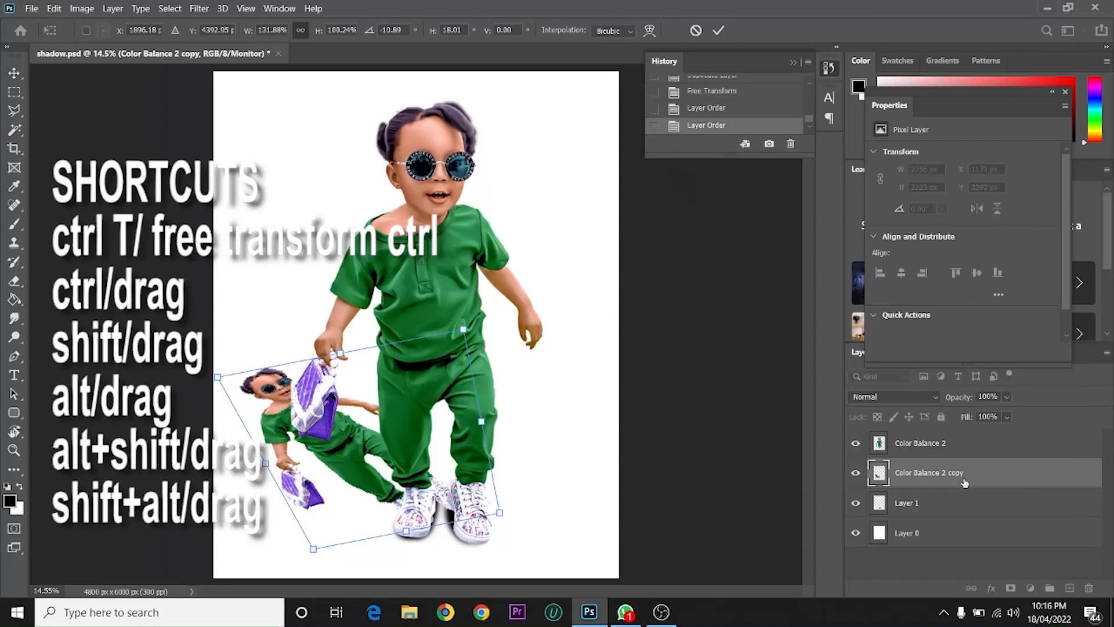
pyautogui.click(719, 29)
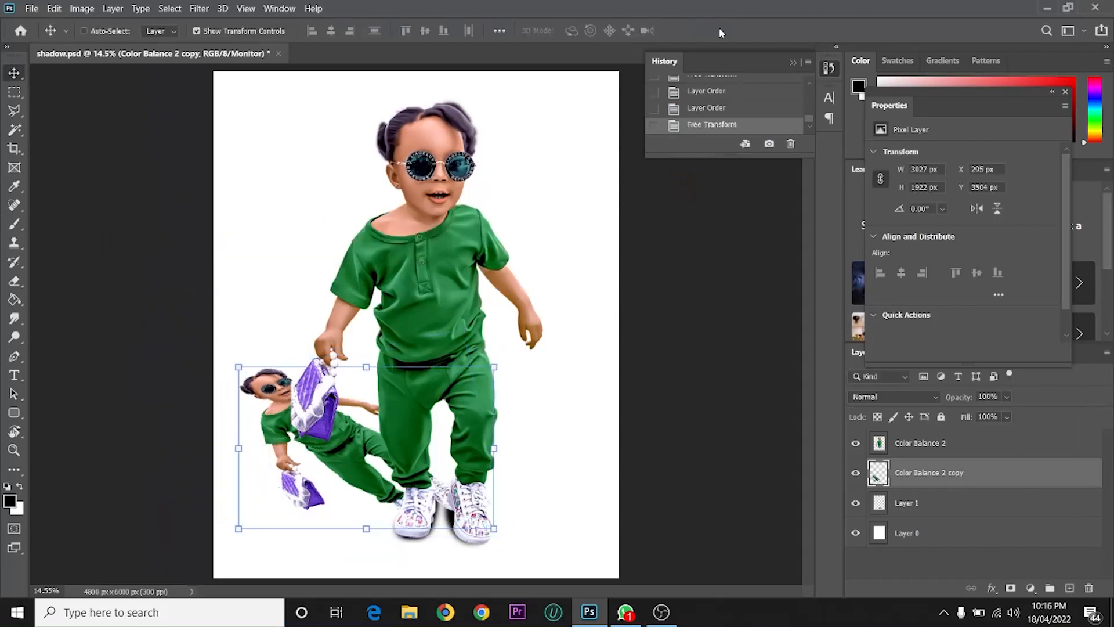
# - Darken the slanted copy to solid black with a Hue/Saturation adjustment
pyautogui.hotkey('ctrl', 'u')
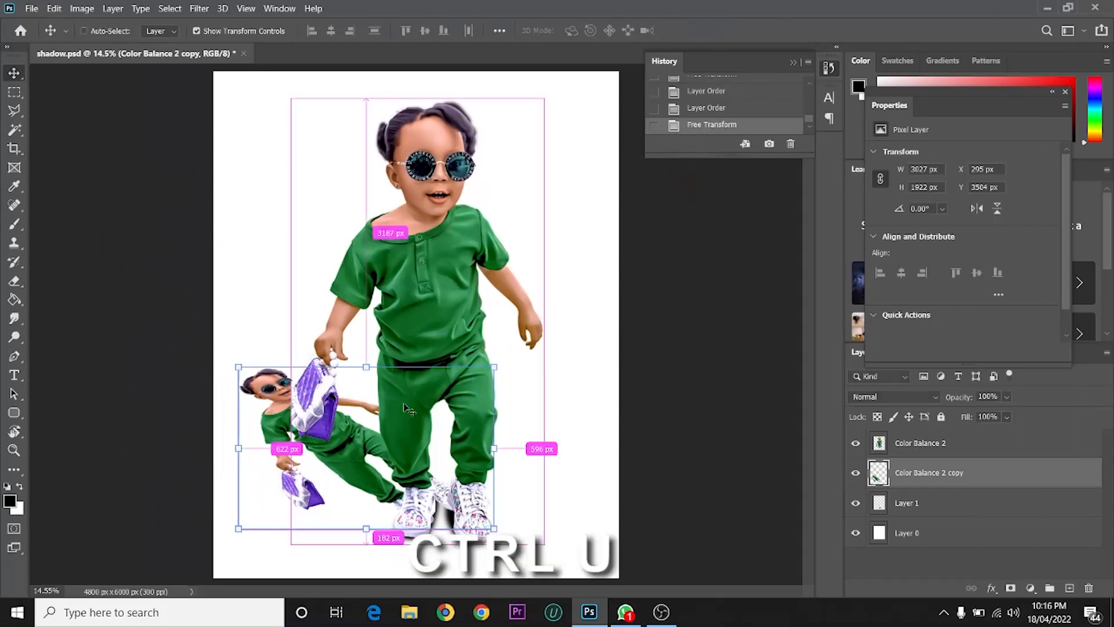
pyautogui.moveTo(518, 279); pyautogui.dragTo(400, 285)
pyautogui.click(667, 129)
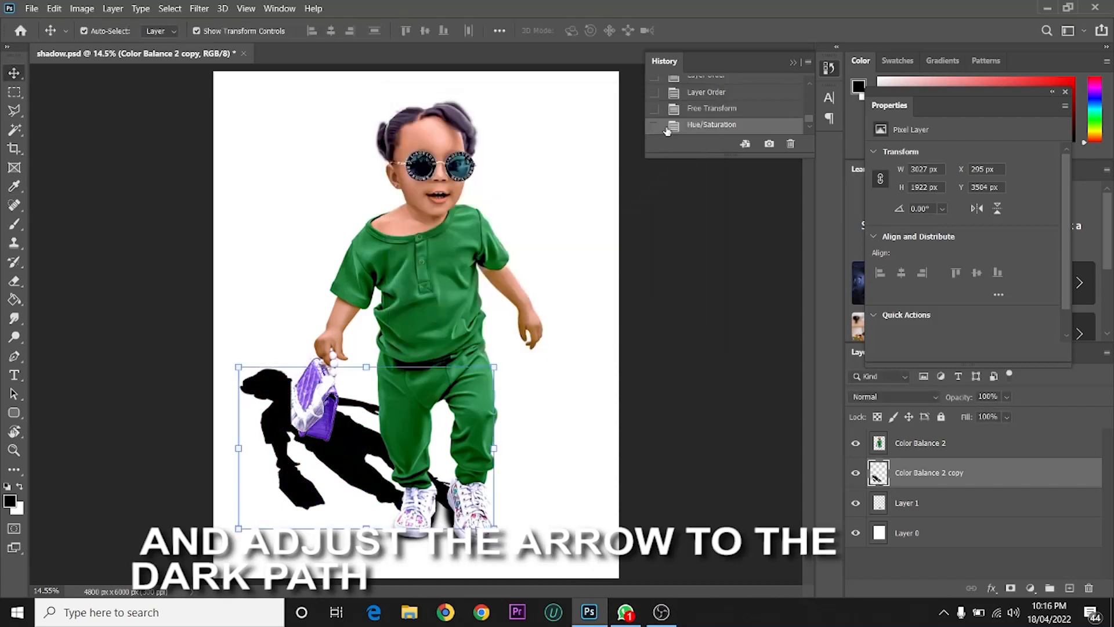
# - Flatten the black shadow to about 47% height, rotate it about 5.7° clockwise, and fit it against the shoes
pyautogui.moveTo(366, 367); pyautogui.dragTo(346, 435)
pyautogui.moveTo(281, 544); pyautogui.dragTo(276, 533)
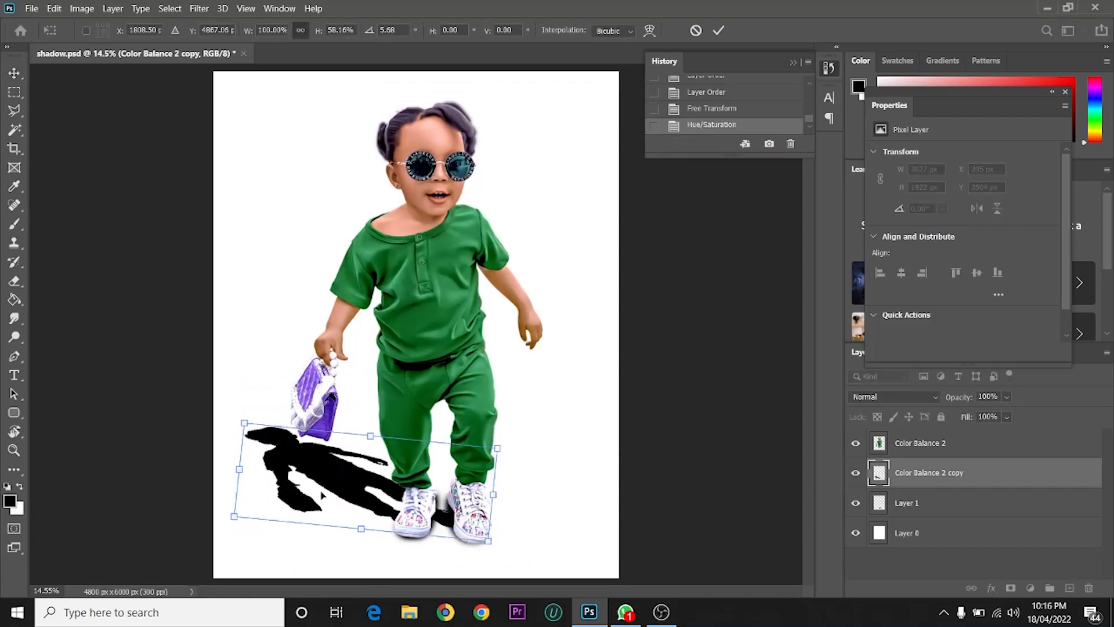
pyautogui.moveTo(330, 473); pyautogui.dragTo(334, 462)
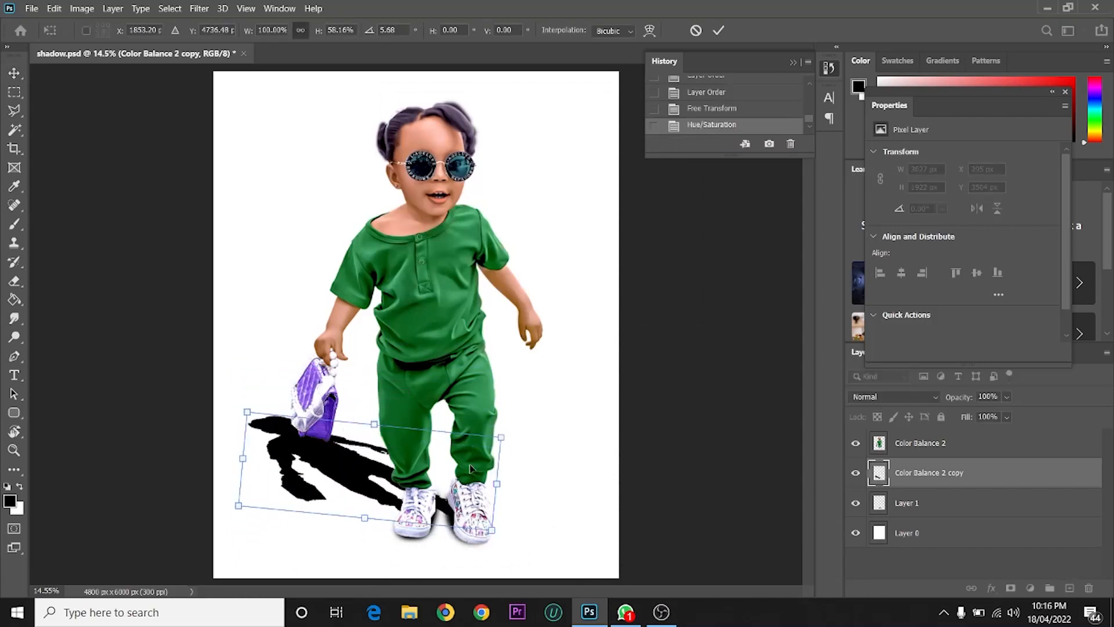
pyautogui.moveTo(374, 424); pyautogui.dragTo(366, 442)
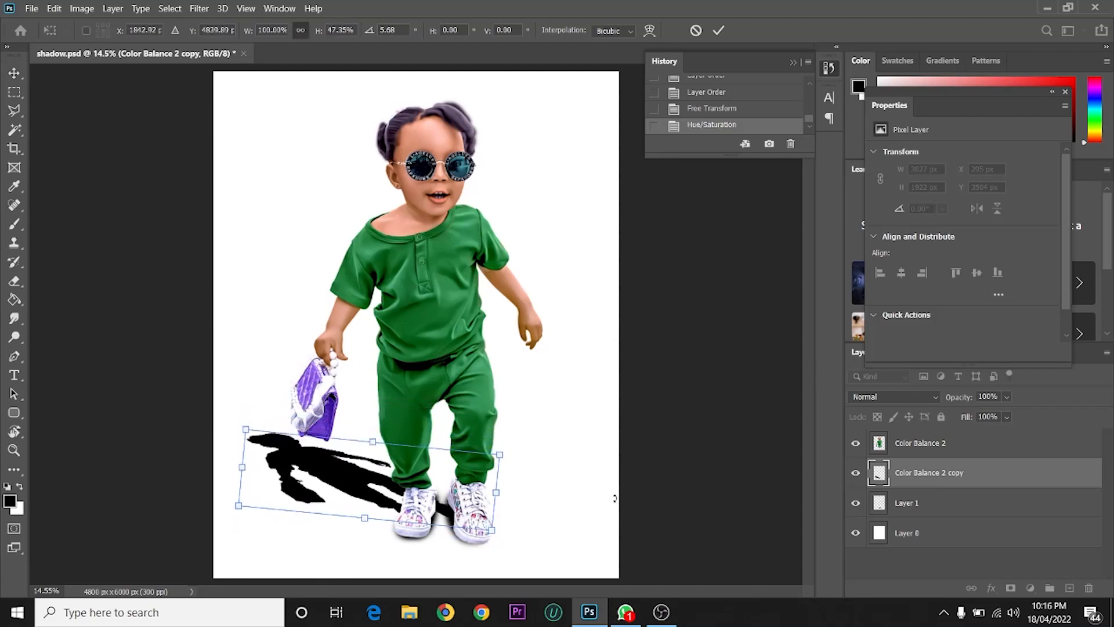
pyautogui.press('Return')
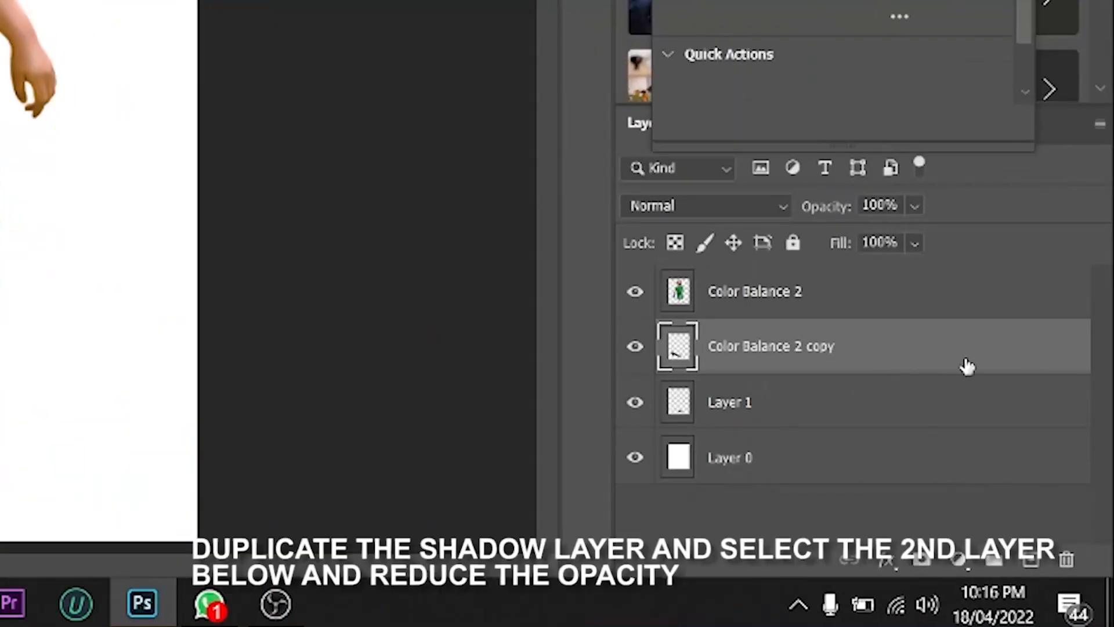
# - Duplicate the shadow layer and hide the upper duplicate
pyautogui.moveTo(1034, 483); pyautogui.dragTo(1036, 561)
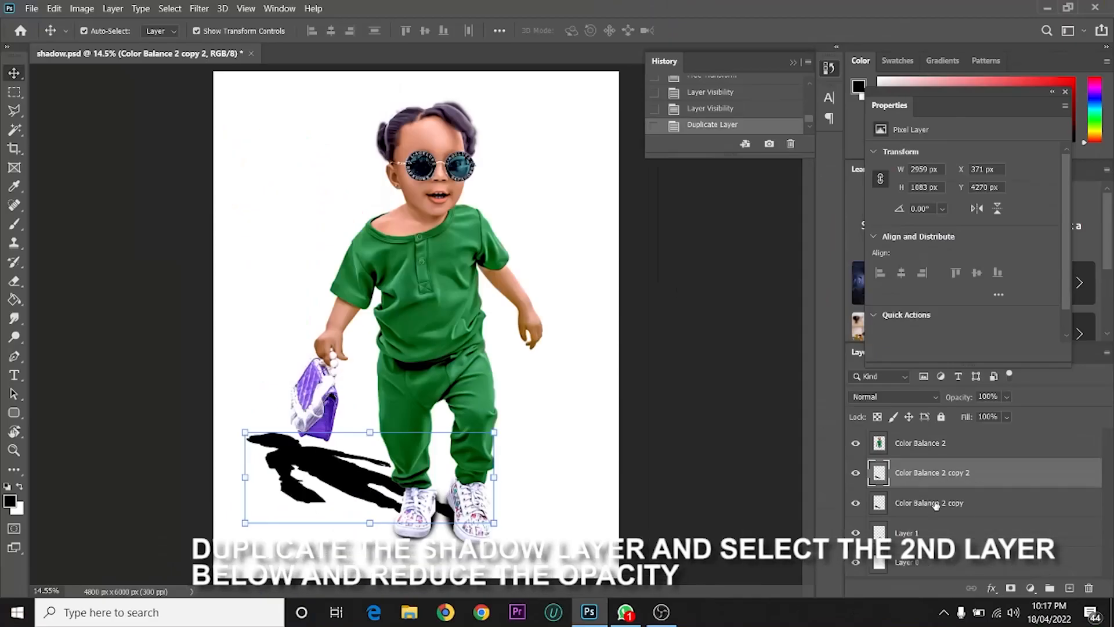
pyautogui.click(856, 473)
# - Reduce the opacity of the lower shadow layer, Color Balance 2 copy, to 24%
pyautogui.click(988, 505)
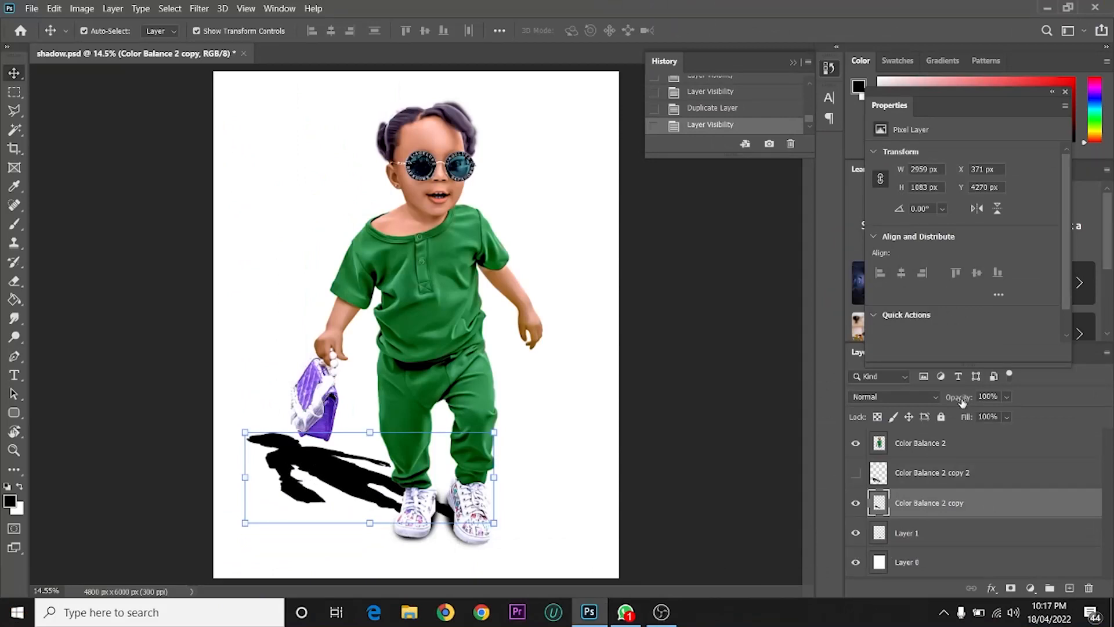
pyautogui.moveTo(961, 401); pyautogui.dragTo(922, 409)
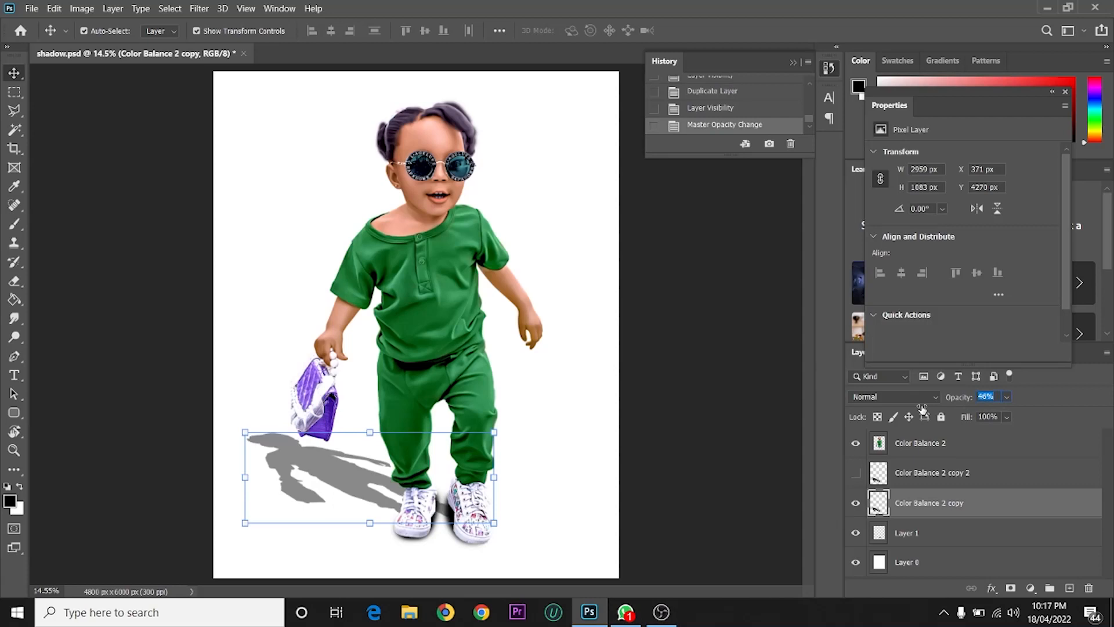
pyautogui.moveTo(961, 401); pyautogui.dragTo(943, 405)
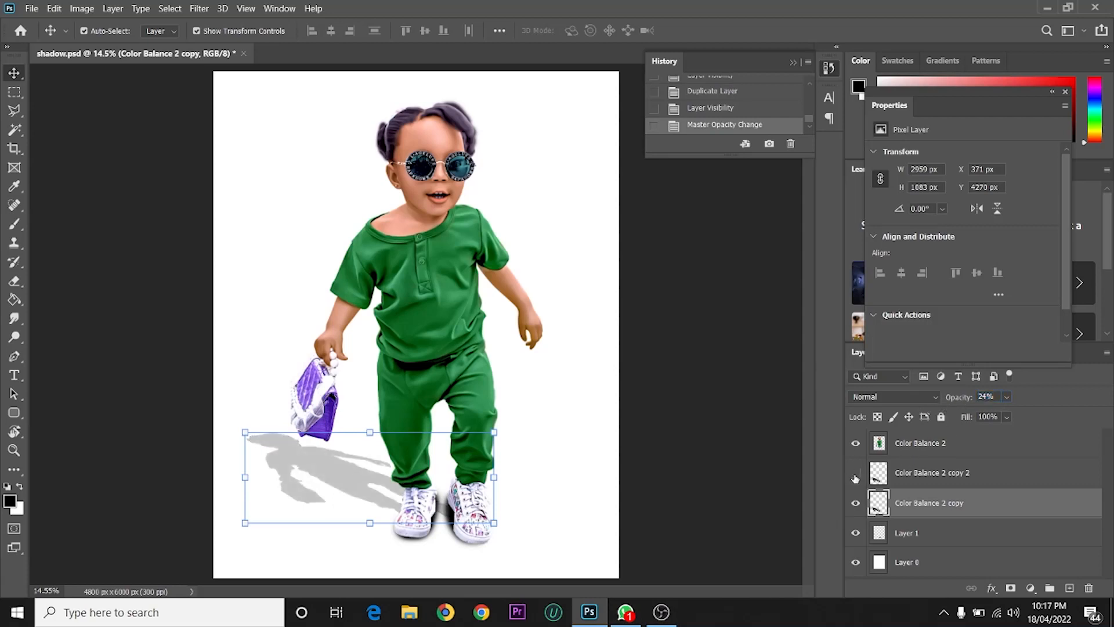
# - Show the hidden shadow duplicate, Color Balance 2 copy 2, and add a layer mask to it
pyautogui.click(856, 478)
pyautogui.click(995, 473)
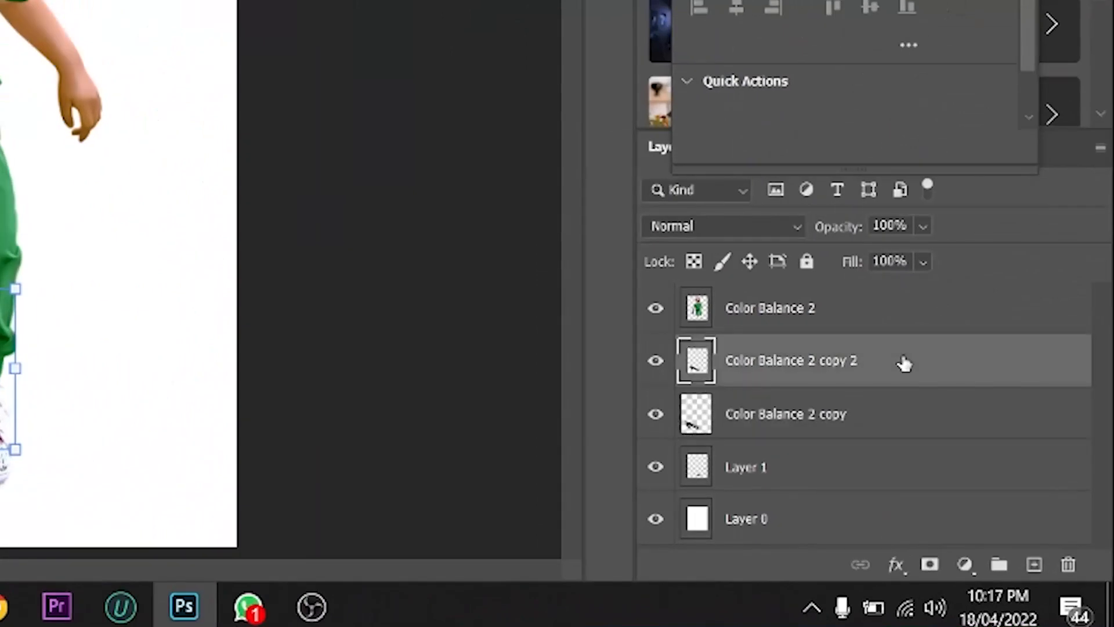
pyautogui.click(930, 567)
# - Activate the Gradient tool with white as the foreground color and black as the background color
pyautogui.rightClick(12, 282)
pyautogui.click(61, 220)
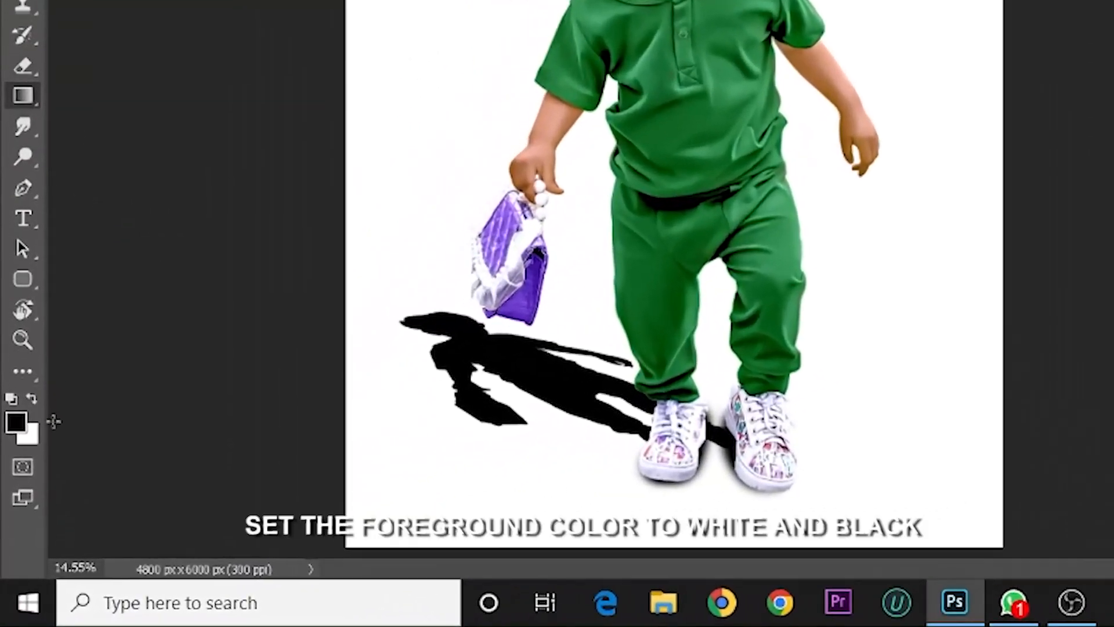
pyautogui.press('x')
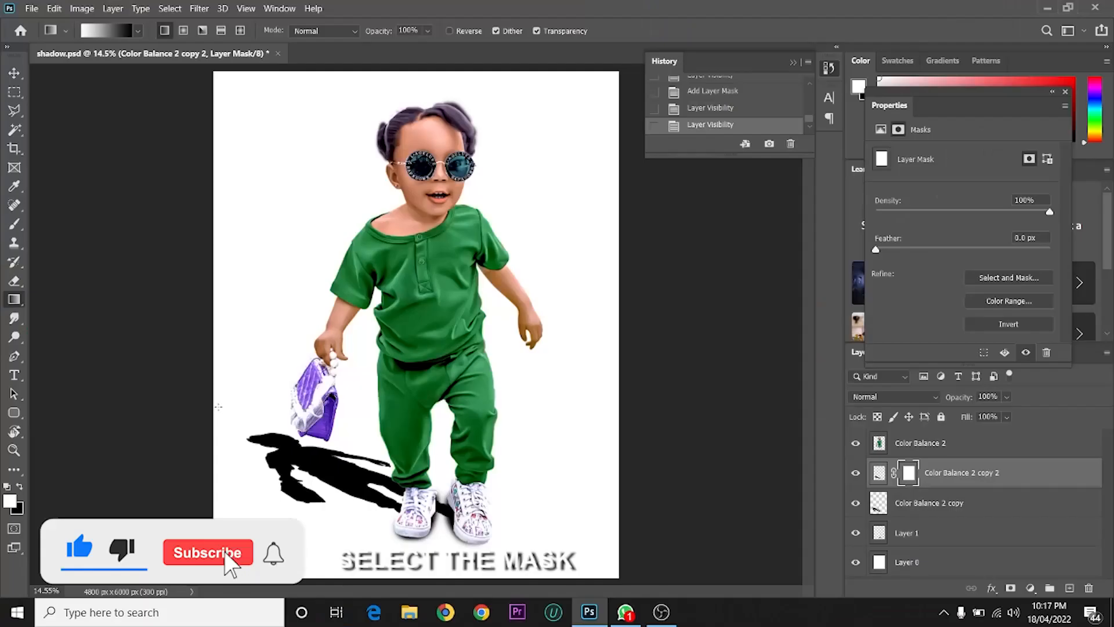
pyautogui.moveTo(206, 401)
pyautogui.mouseDown()
pyautogui.moveTo(448, 515)
pyautogui.moveTo(162, 380)
pyautogui.mouseUp()
pyautogui.hotkey('ctrl', 'z')
pyautogui.hotkey('ctrl', 'z')
pyautogui.moveTo(447, 515); pyautogui.dragTo(54, 303)
pyautogui.hotkey('ctrl', 'z')
pyautogui.moveTo(425, 508); pyautogui.dragTo(62, 309)
pyautogui.hotkey('ctrl', 'z')
pyautogui.moveTo(383, 501); pyautogui.dragTo(60, 279)
pyautogui.hotkey('ctrl', 'z')
# - Draw a white-to-black linear gradient on the mask from just beyond the shoes diagonally up to the middle of the cast shadow
pyautogui.moveTo(529, 547); pyautogui.dragTo(297, 448)
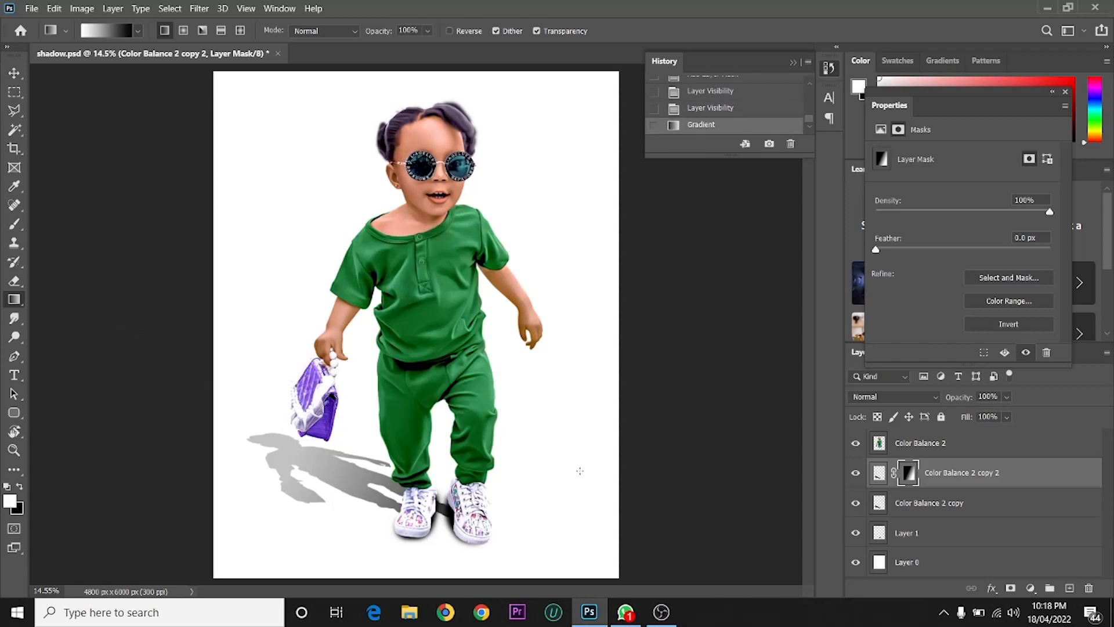
# - Fill the white background on Layer 0 with a pale grey-cyan foreground color using the Paint Bucket
pyautogui.click(952, 560)
pyautogui.rightClick(14, 299)
pyautogui.click(70, 308)
pyautogui.click(9, 486)
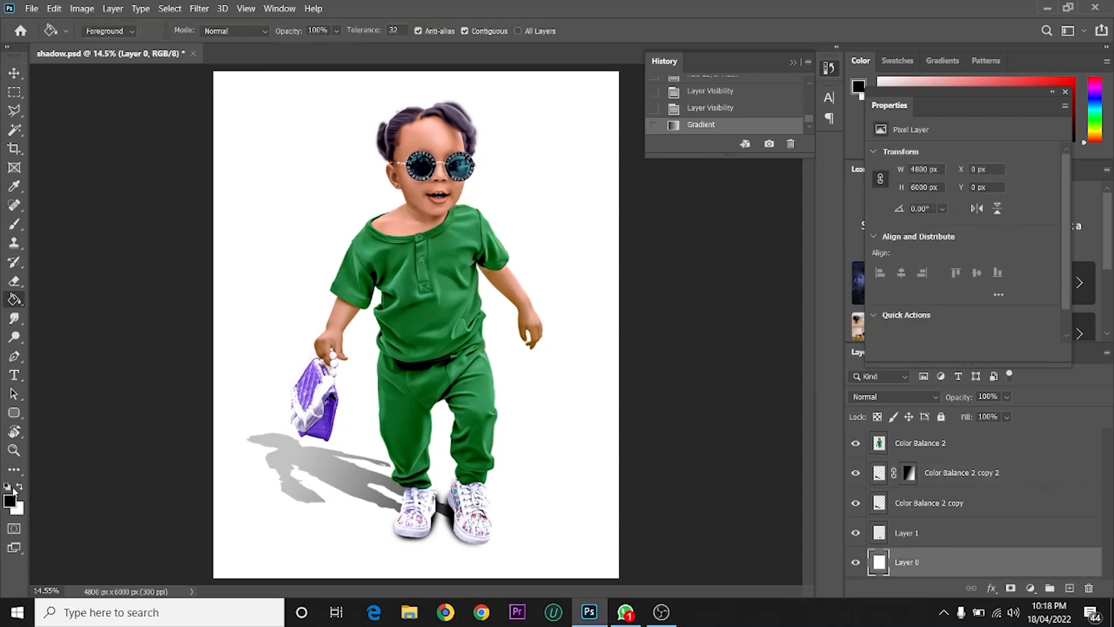
pyautogui.click(20, 487)
pyautogui.click(9, 500)
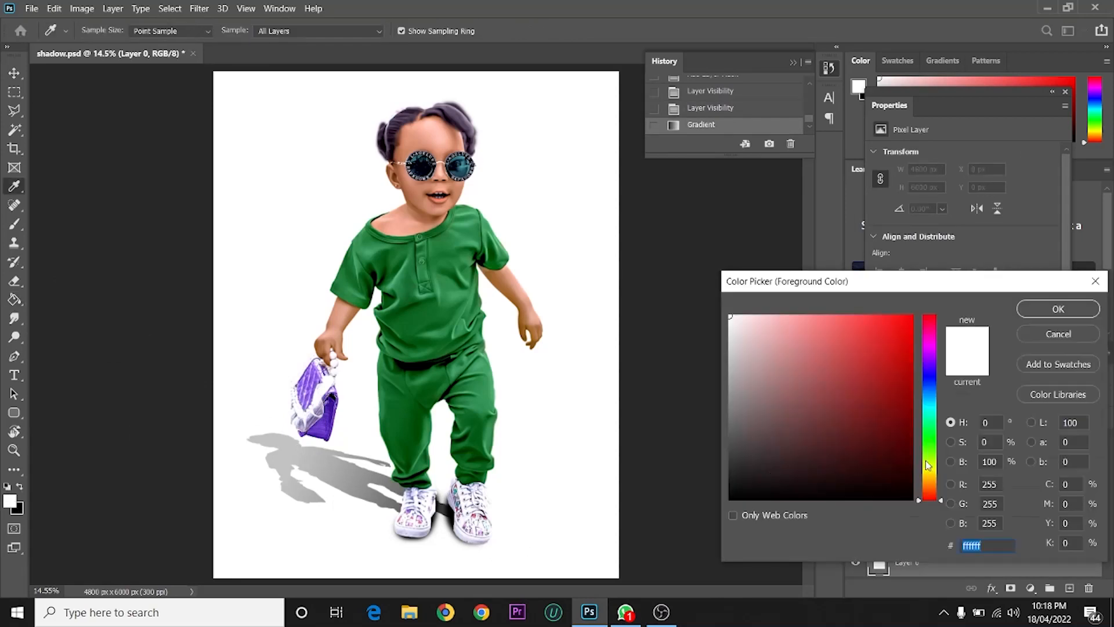
pyautogui.click(931, 412)
pyautogui.moveTo(726, 347); pyautogui.dragTo(743, 346)
pyautogui.click(1058, 309)
pyautogui.press('g')
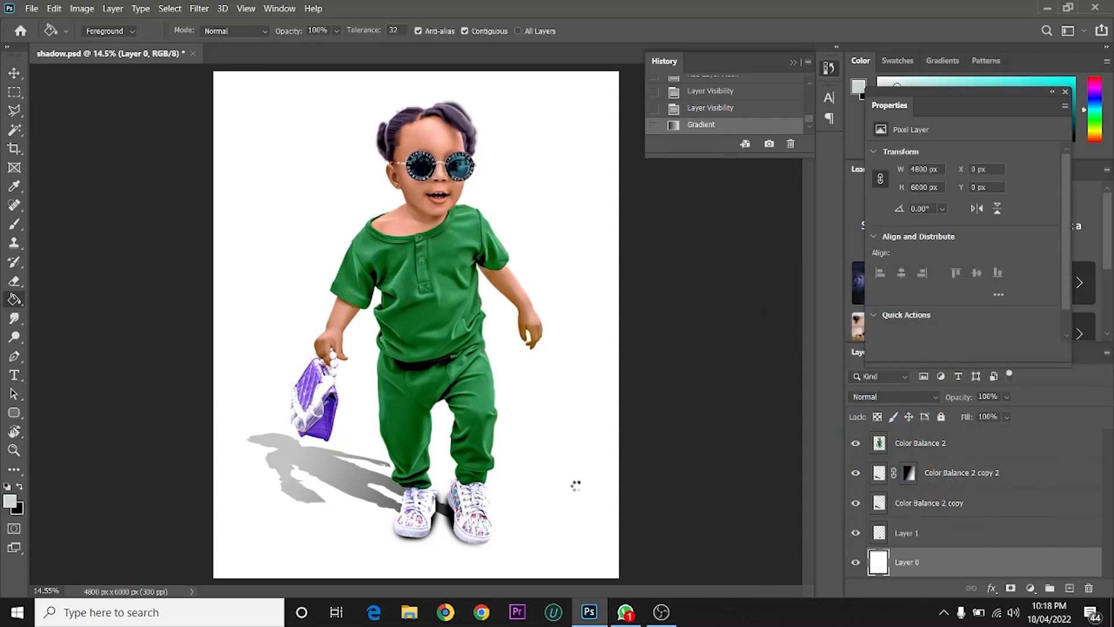
pyautogui.click(575, 486)
pyautogui.scroll(-3, 580, 491)
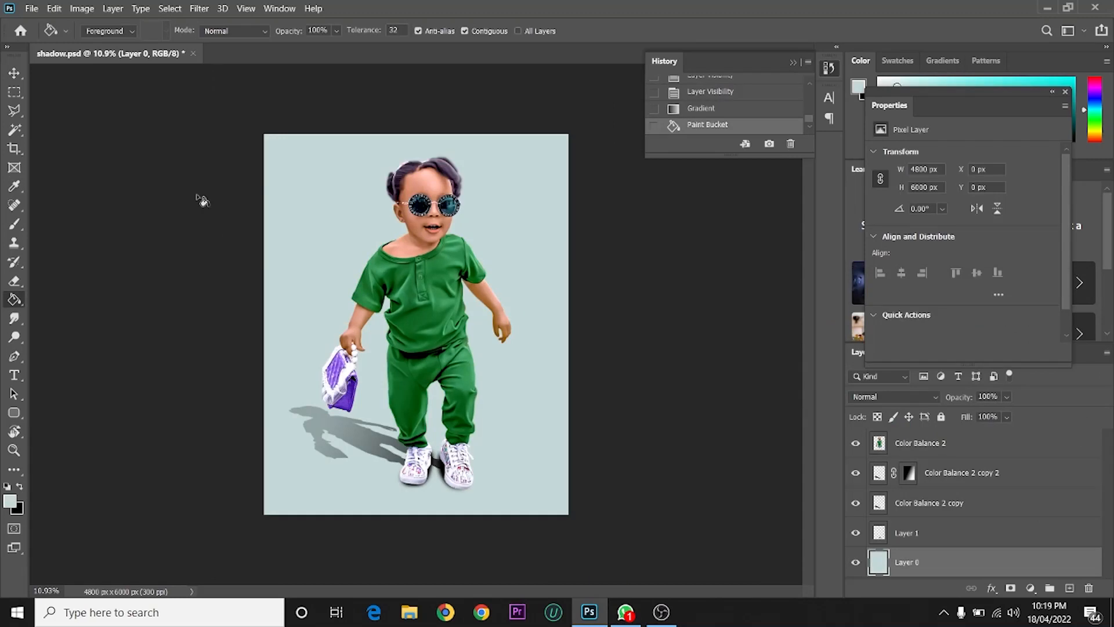
# - Switch to the Move tool and save shadow.psd
pyautogui.click(14, 73)
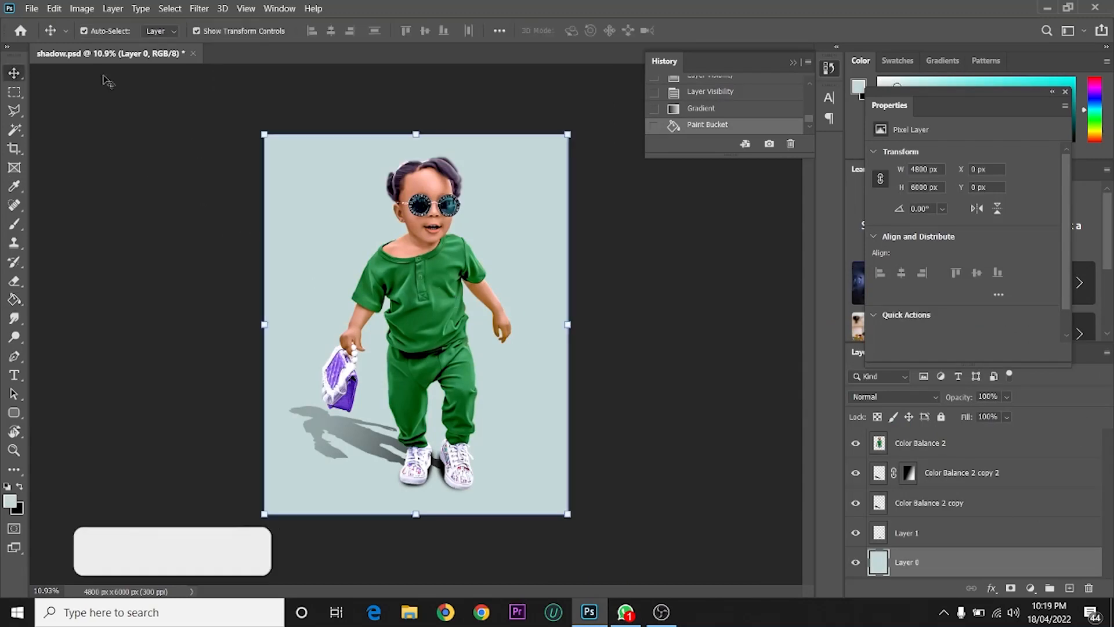
pyautogui.click(32, 8)
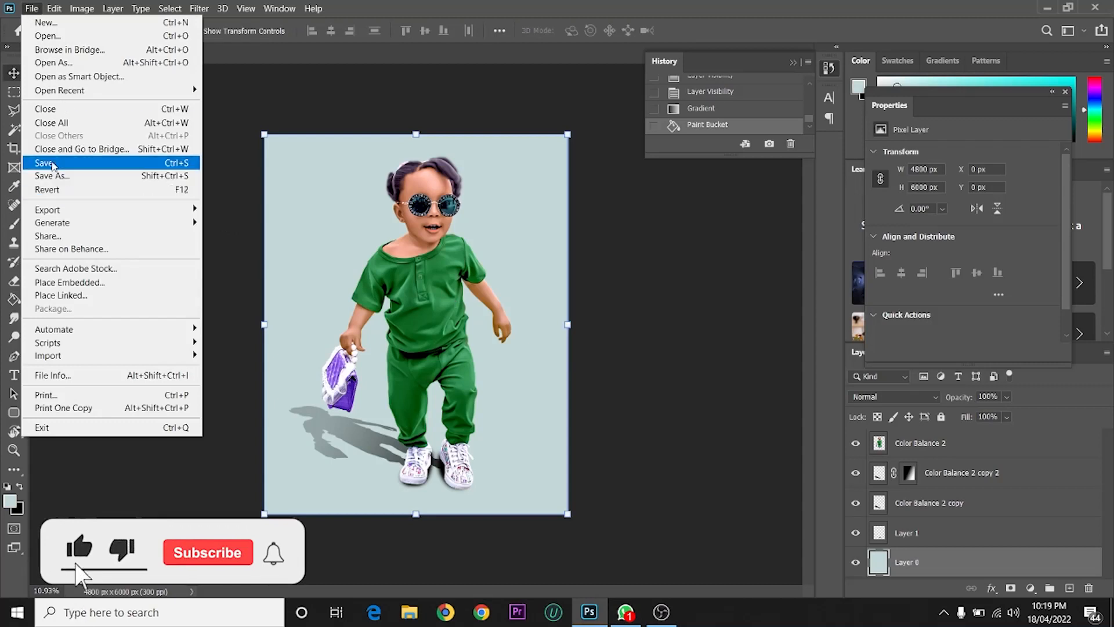
pyautogui.click(52, 163)
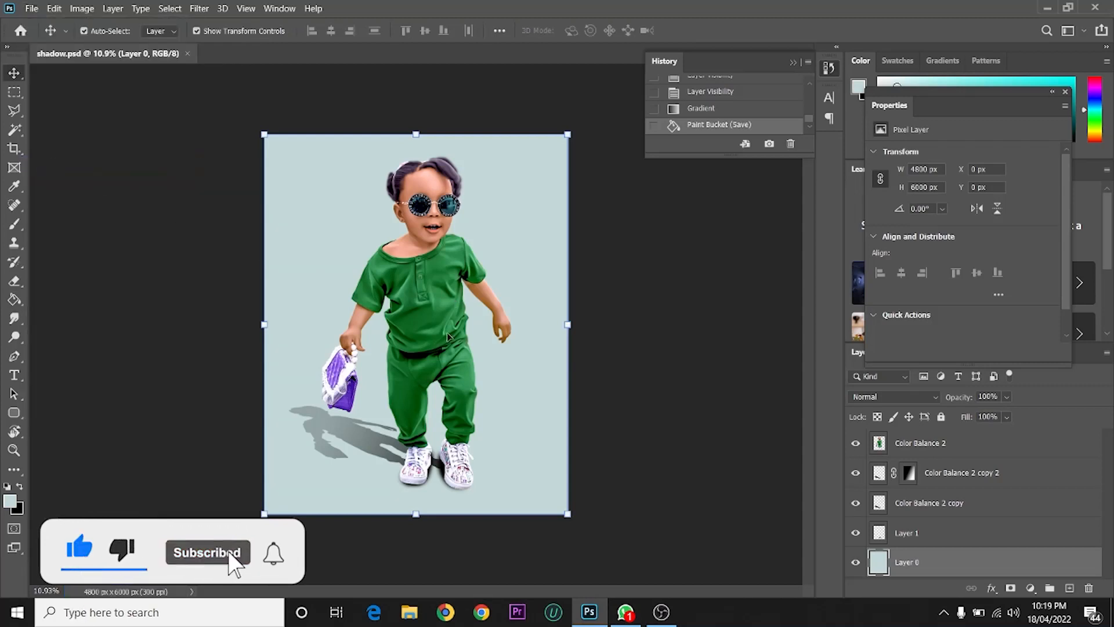
pyautogui.click(661, 614)
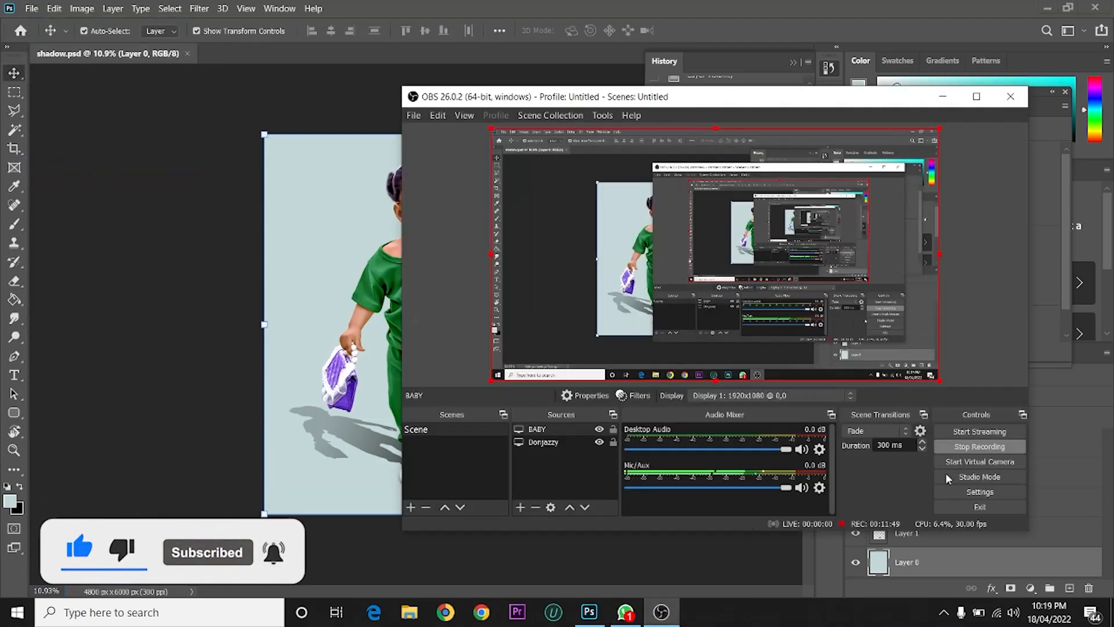